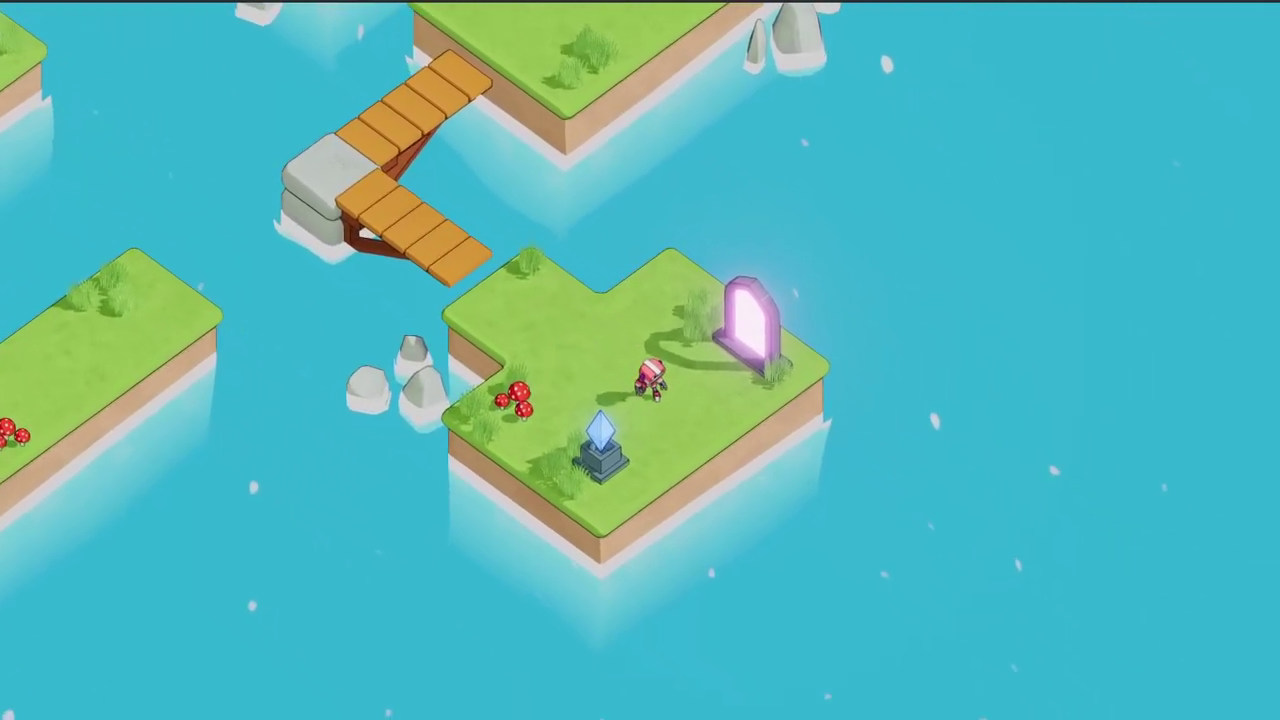
key("e")
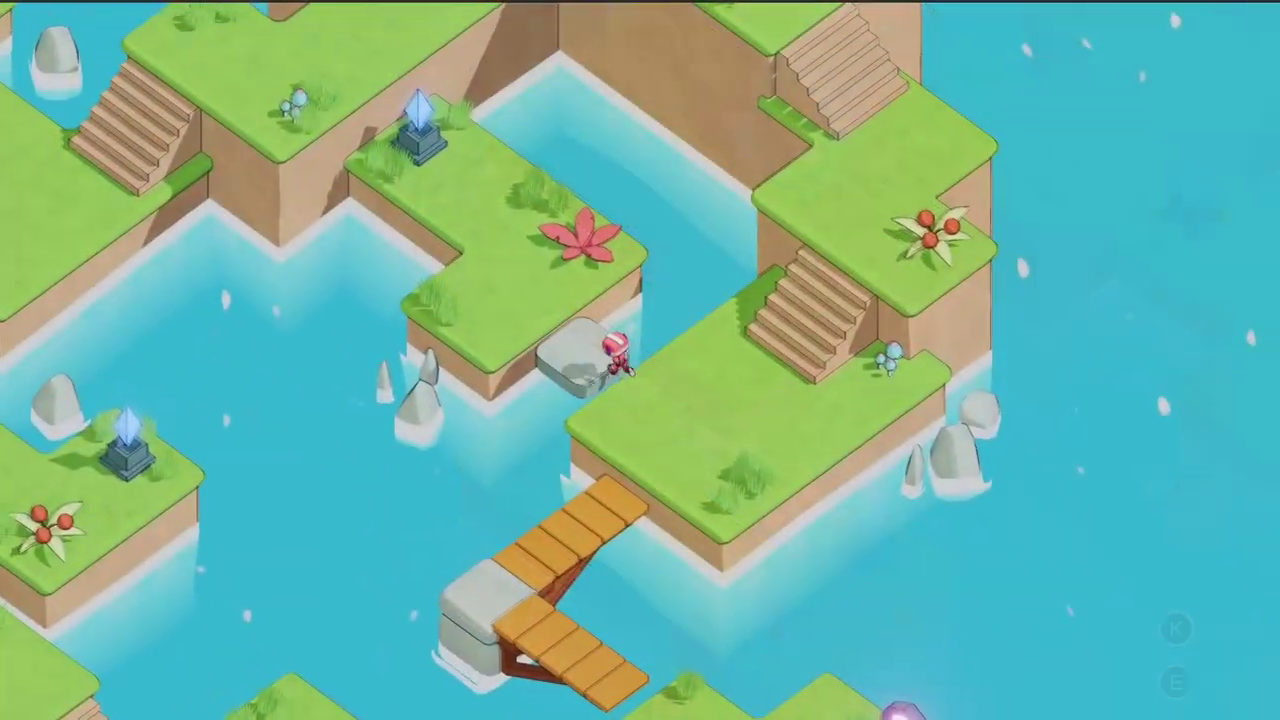
key("w")
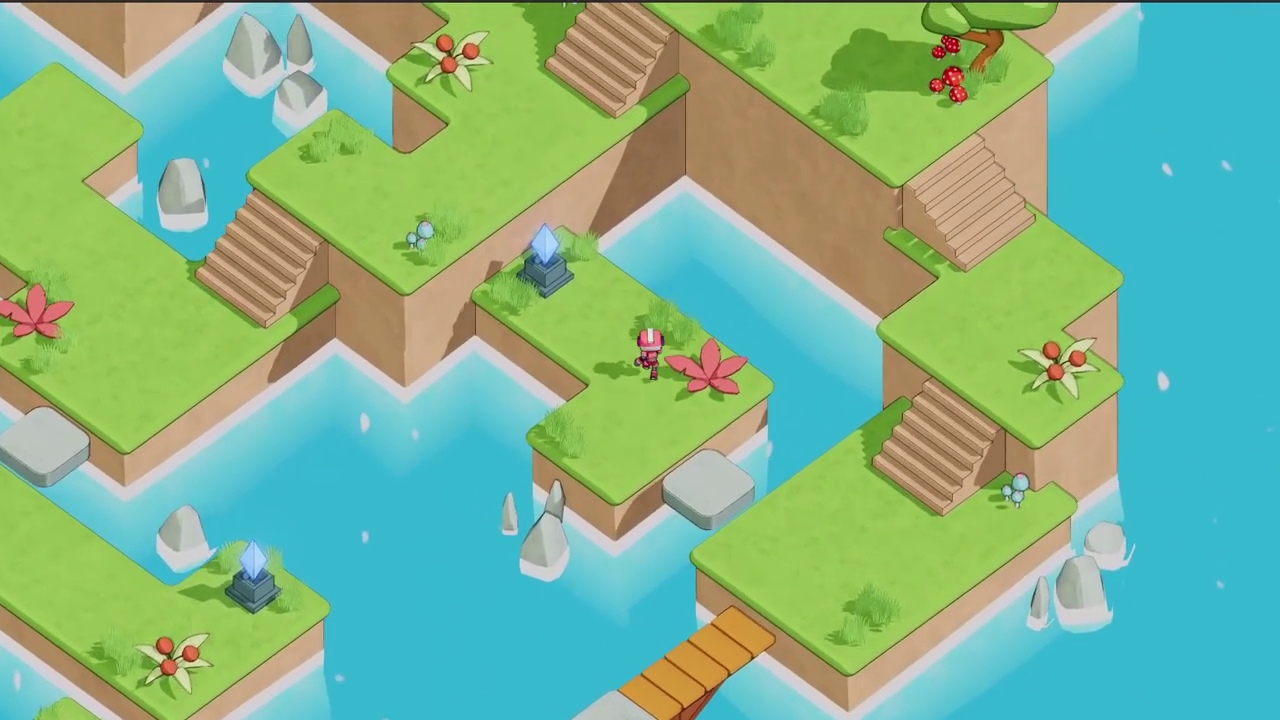
key("w")
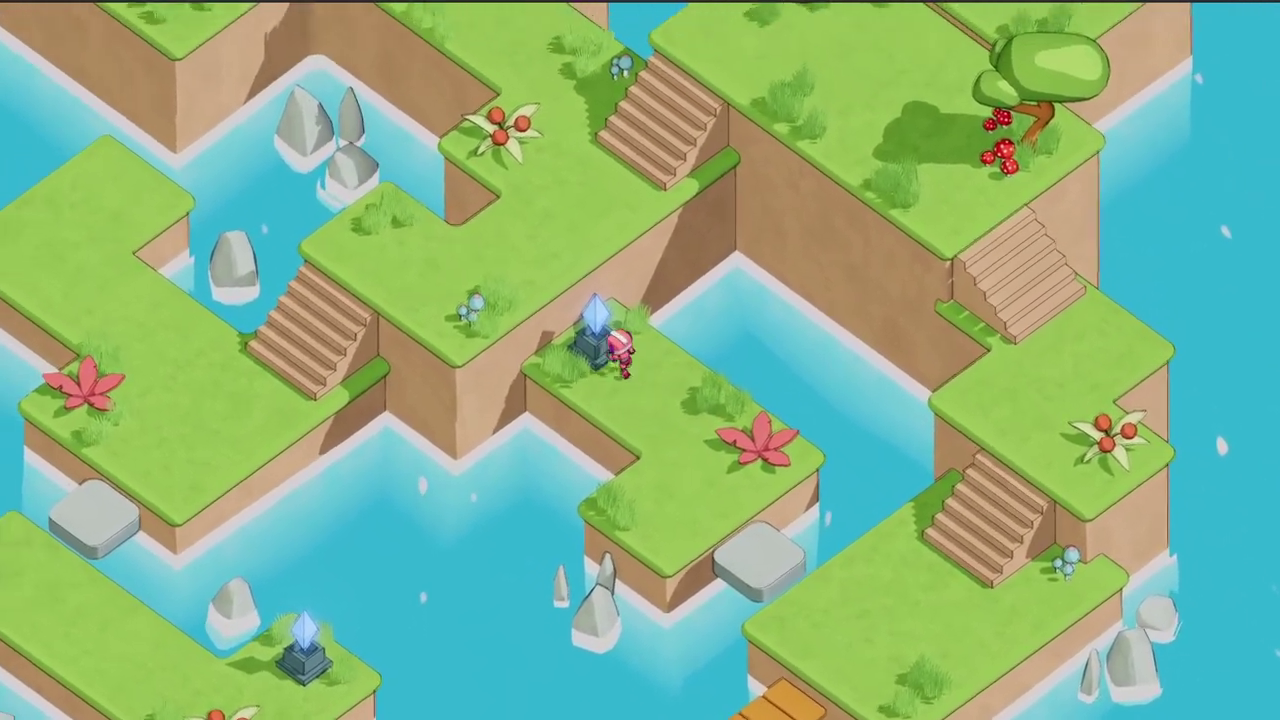
key("e")
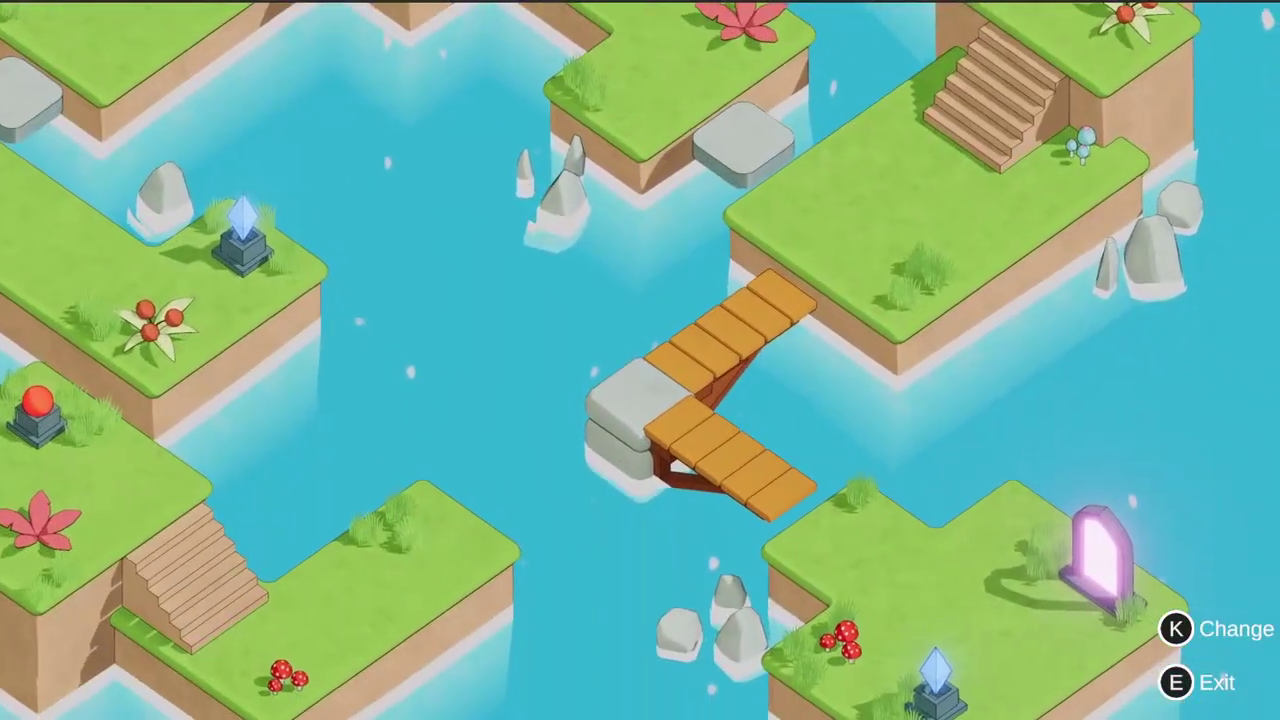
key("k")
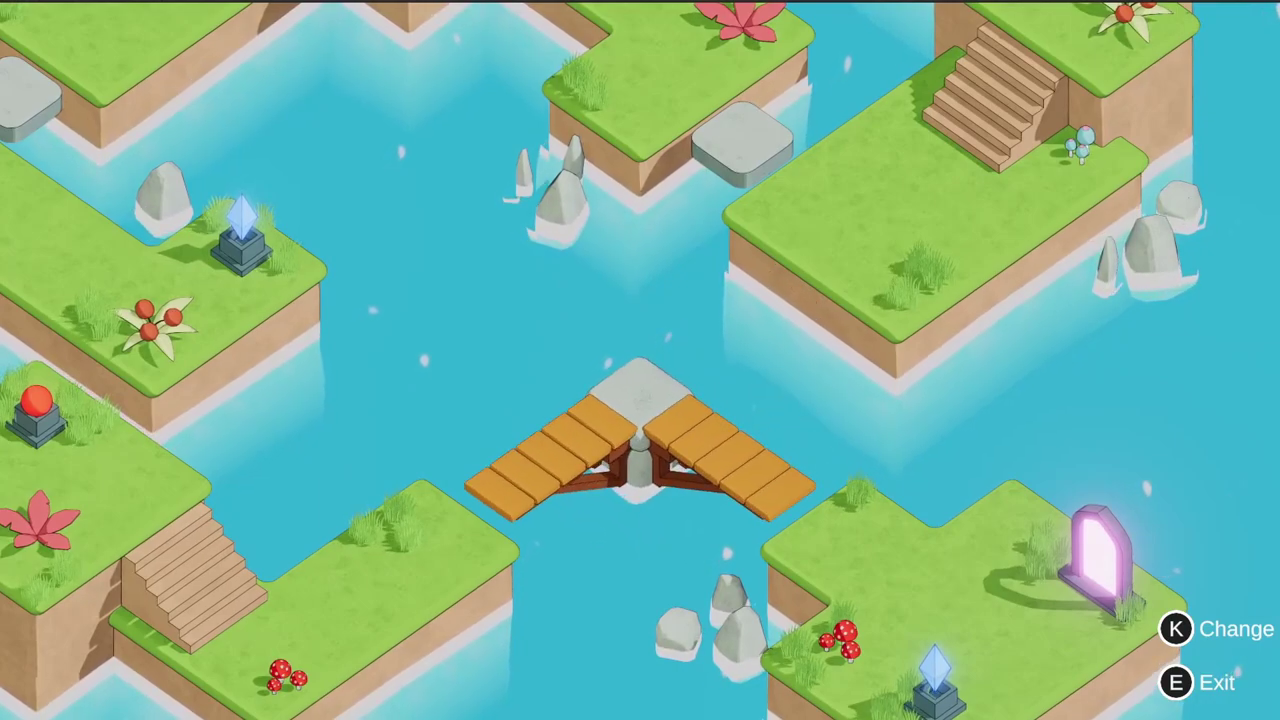
key("k")
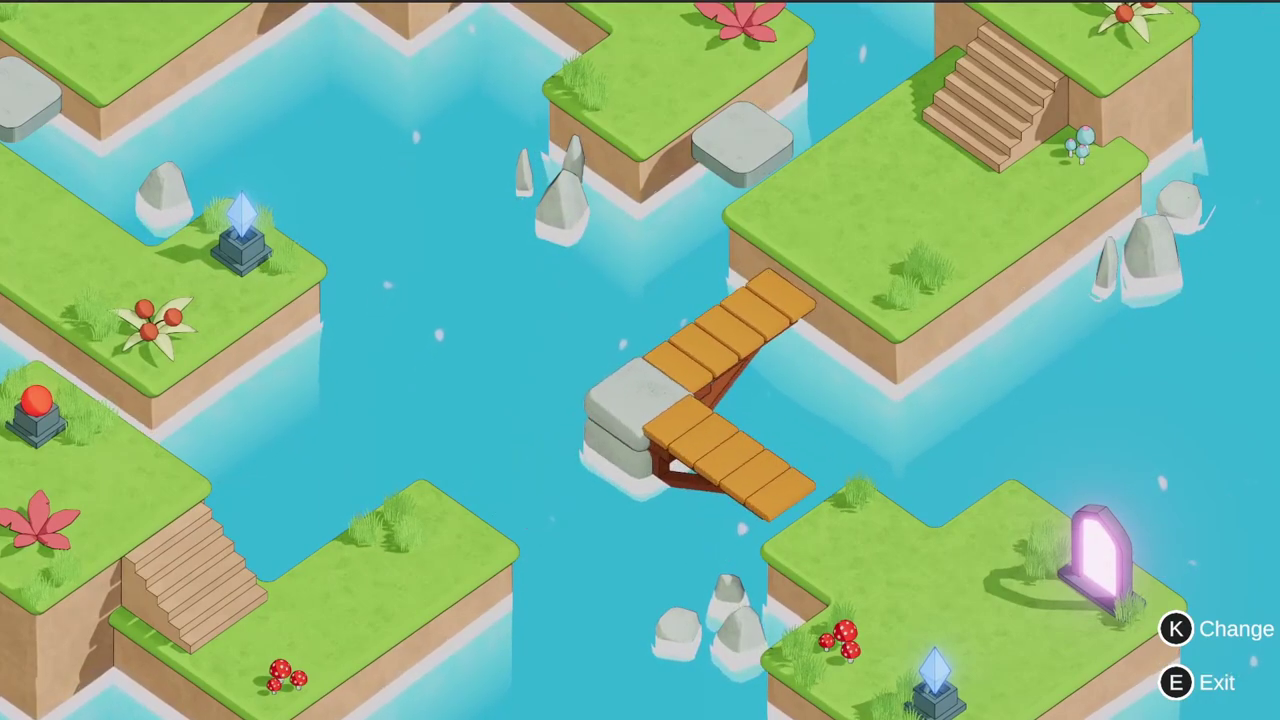
key("k")
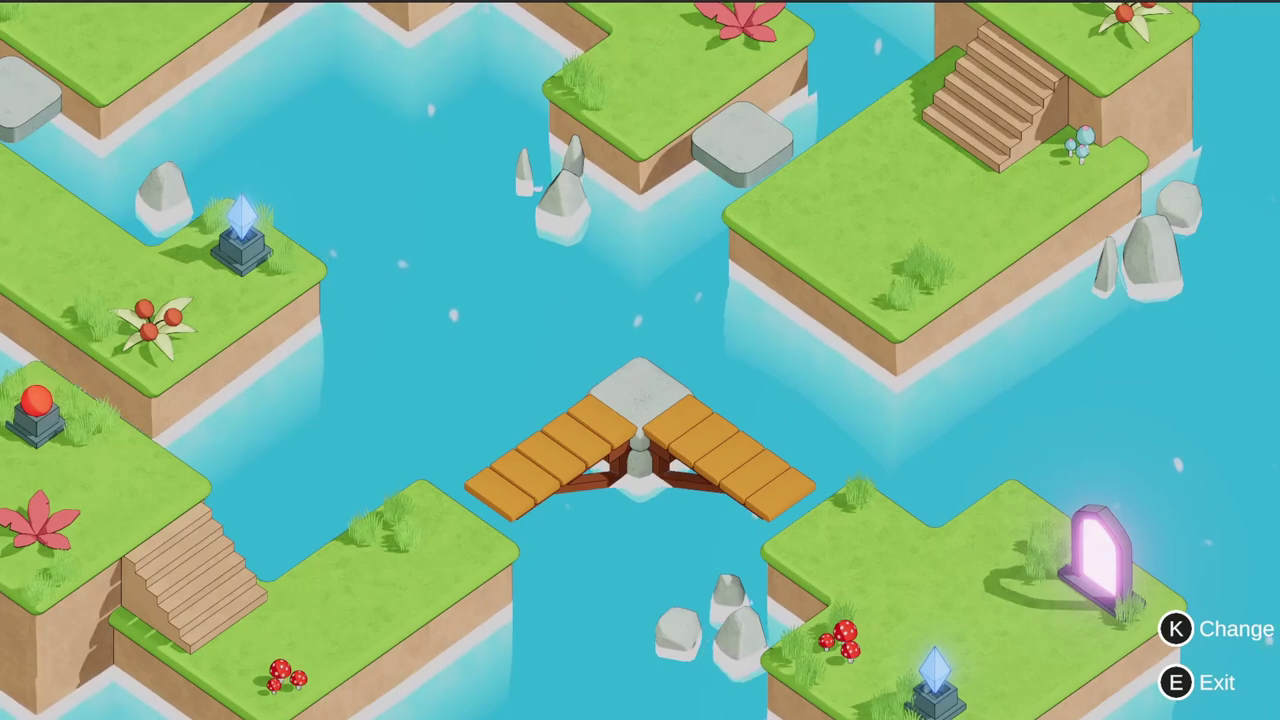
key("e")
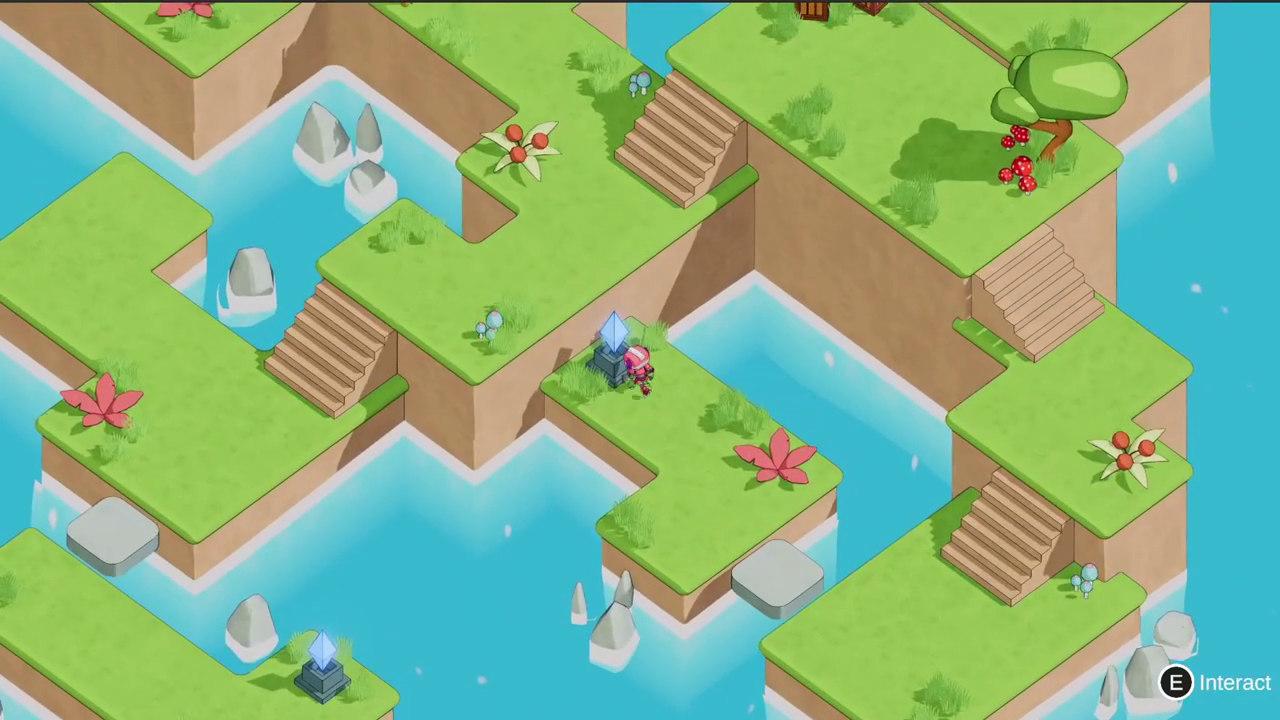
key("s")
key("d")
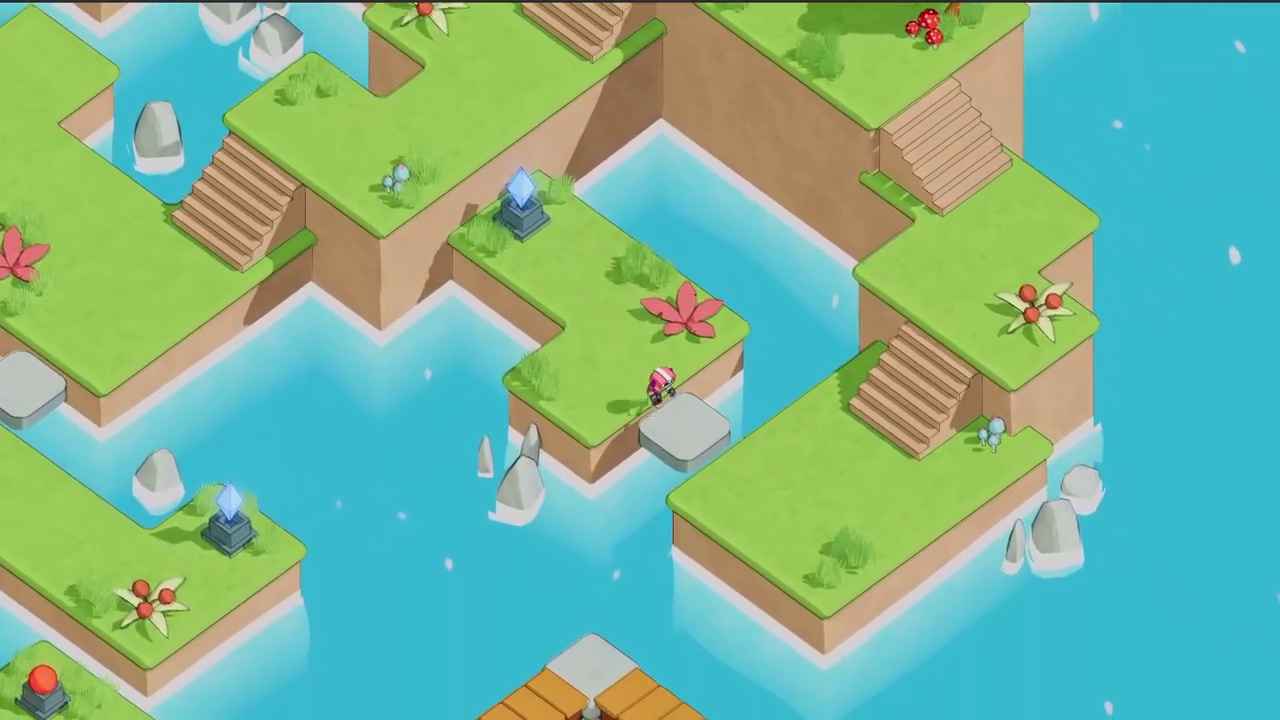
key("s")
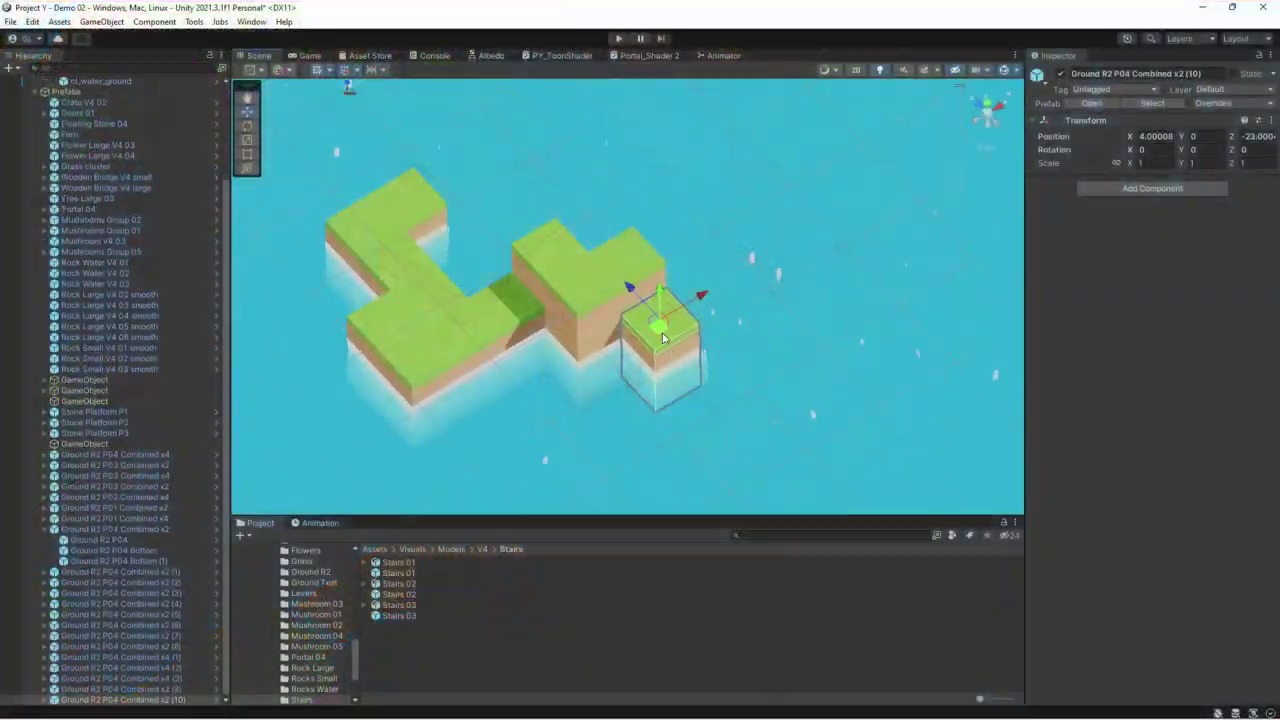
- Duplicate the selected low x2 ground block twice and place the copies to extend the ground strip into an L-shaped bend
key("ctrl+d")
left_click_drag(662, 336, 730, 400)
key("ctrl+d")
left_click_drag(730, 400, 686, 427)
- Duplicate the raised x4 ground block at the platform's end twice, extending the platform in a straight line to X 10.0002
left_click(650, 280)
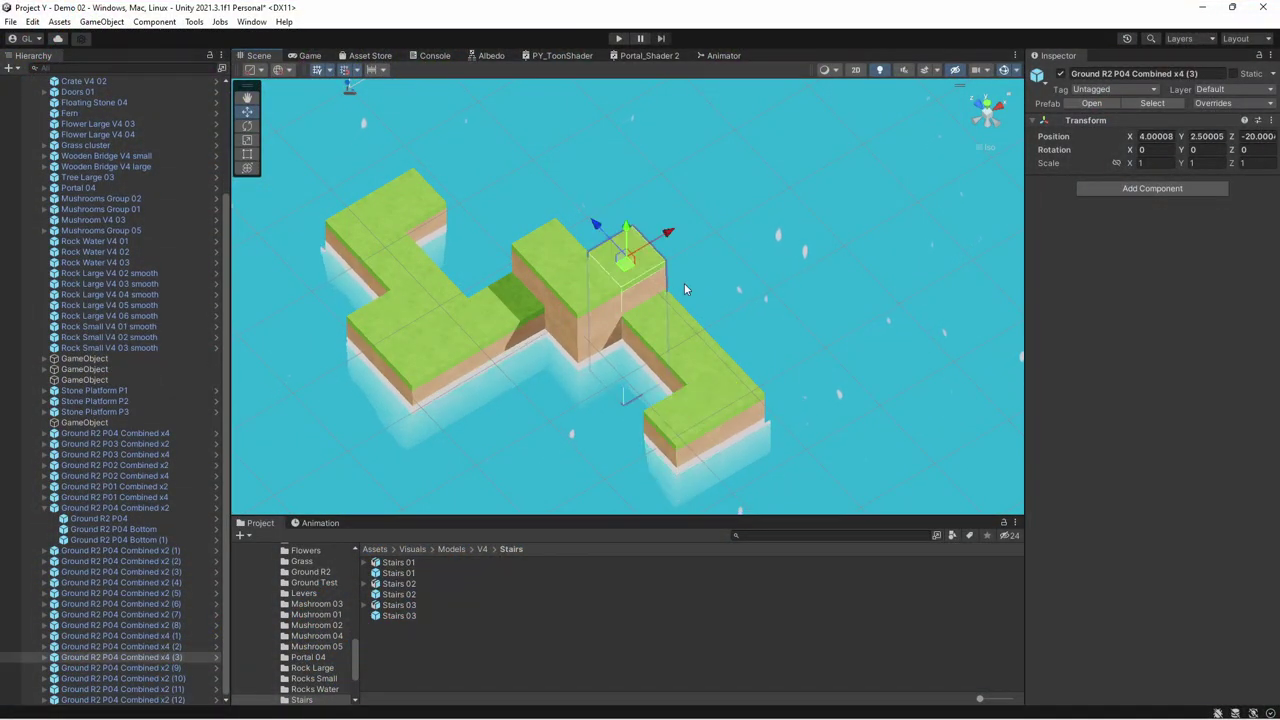
key("ctrl+d")
left_click_drag(629, 272, 716, 222)
key("ctrl+d")
scroll(580, 335, "up", 4)
middle_click_drag(575, 340, 620, 370)
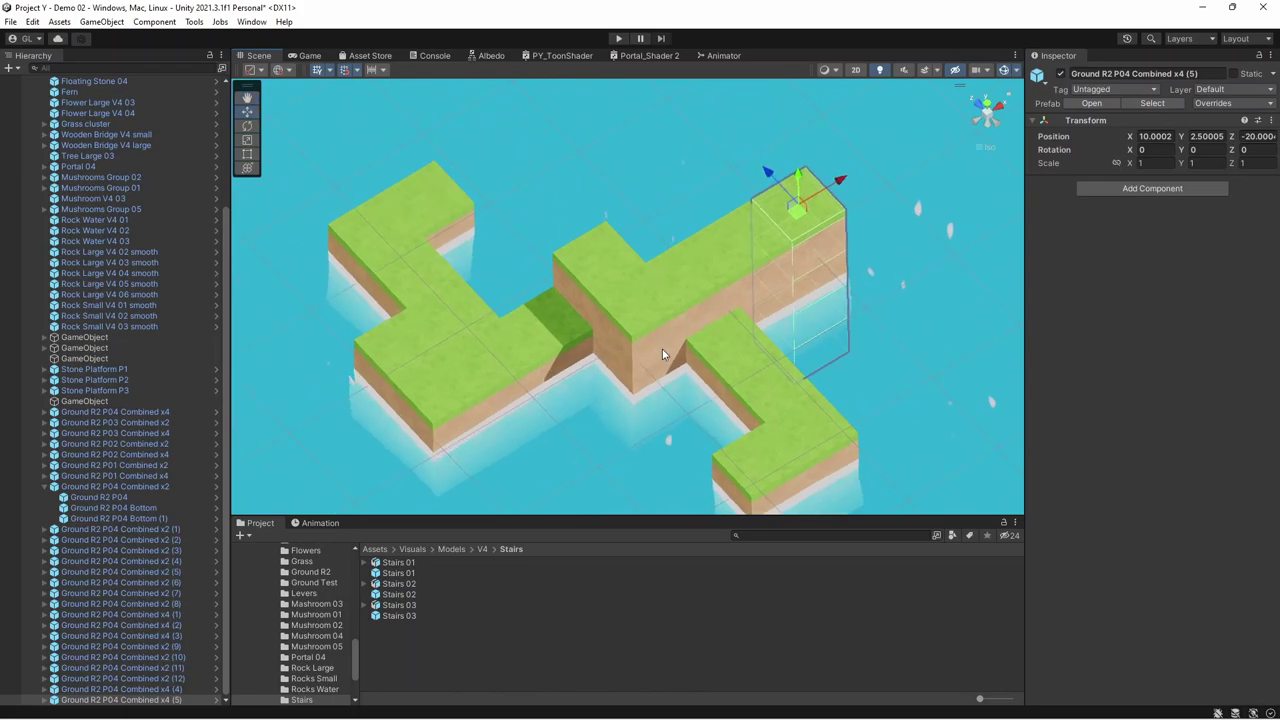
- Add another copy of the x4 ground block beyond the platform's end and raise it above the existing level
middle_click_drag(787, 342, 743, 394)
key("ctrl+d")
left_click_drag(793, 235, 847, 204)
left_click_drag(805, 200, 805, 172)
- Branch the raised platform backward with further duplicates of its x4 ground block, placing one copy at Z -14
left_click(728, 212)
scroll(680, 280, "down", 2)
left_click_drag(680, 280, 682, 330, "alt")
left_click(690, 262)
key("ctrl+d")
left_click_drag(727, 230, 770, 196)
left_click_drag(700, 198, 624, 124)
key("ctrl+d")
middle_click_drag(670, 204, 617, 251)
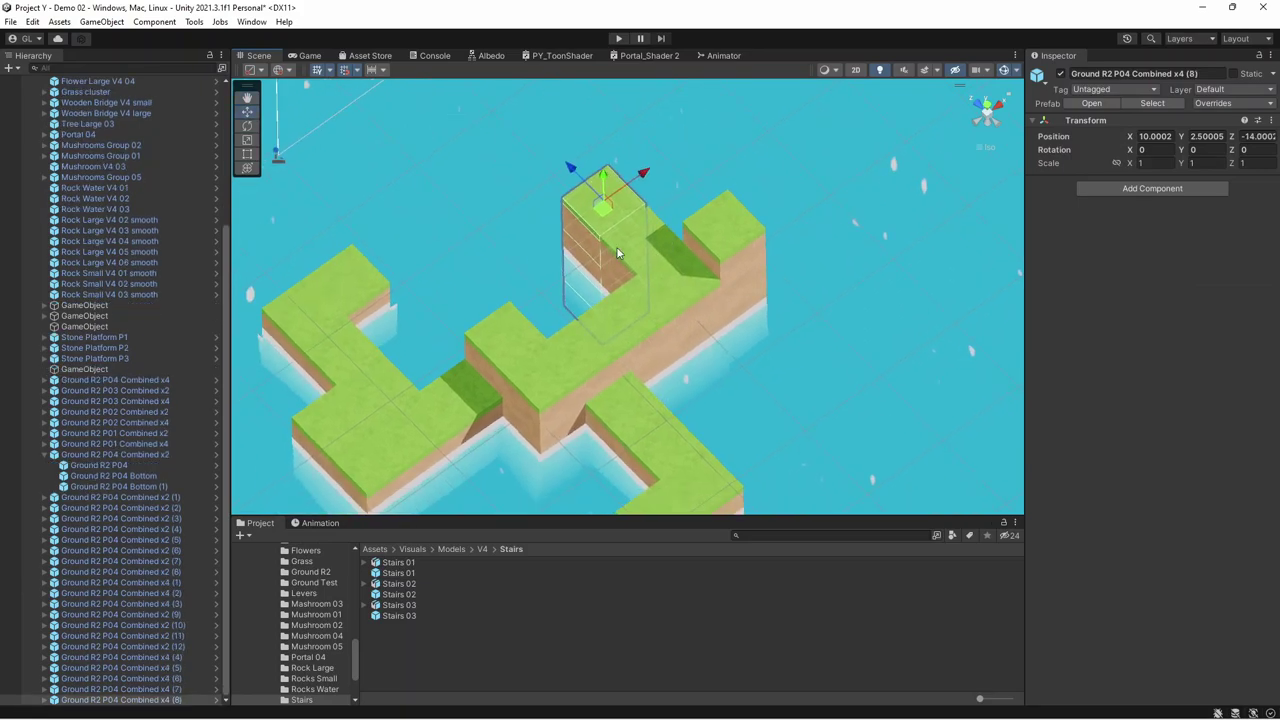
key("ctrl+d")
left_click_drag(569, 173, 757, 231)
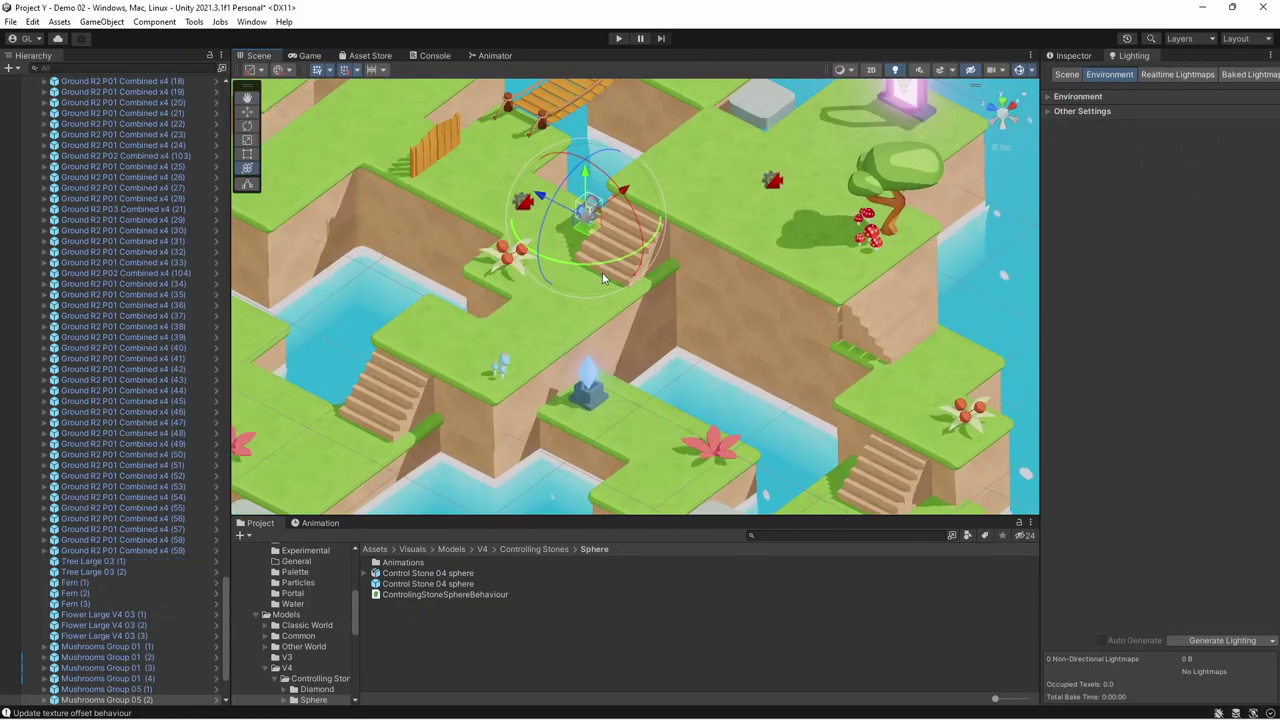
- Duplicate the blue mushroom group beside the stairs and place the copy on the grass near the portal
scroll(602, 278, "down", 8)
middle_click_drag(656, 480, 755, 450)
scroll(755, 450, "up", 3)
right_click_drag(755, 450, 688, 362)
key("ctrl+d")
left_click_drag(686, 312, 882, 178)
middle_click_drag(841, 341, 613, 371)
right_click_drag(611, 366, 640, 320)
scroll(678, 268, "up", 3)
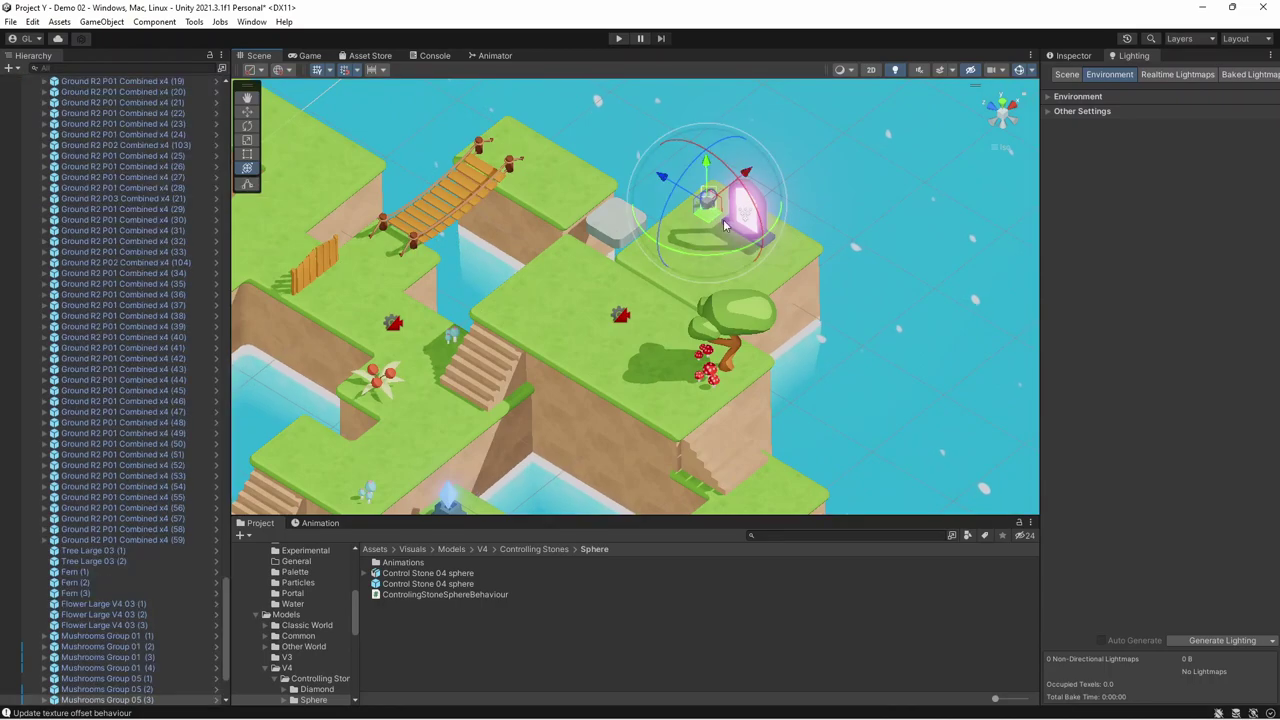
left_click_drag(723, 219, 797, 278)
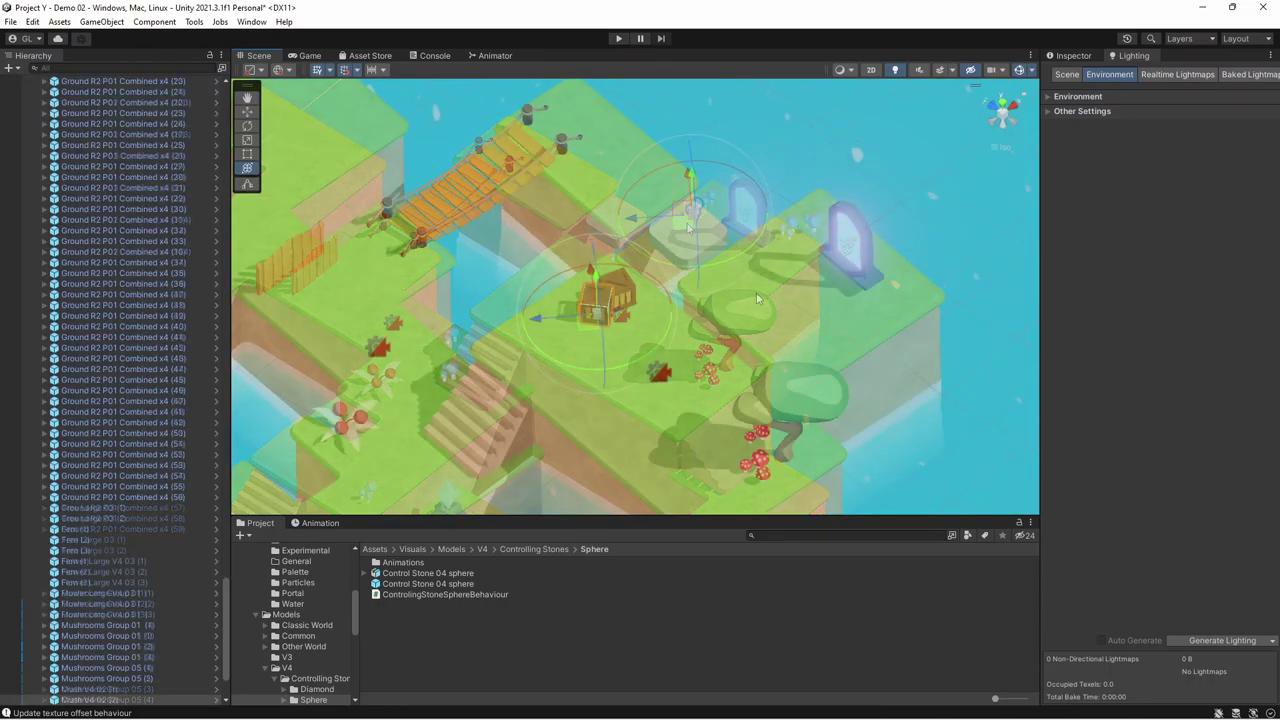
- Reposition the selected wooden crate on the upper platform and duplicate it to build up a crate pile
left_click_drag(600, 318, 638, 305)
key("ctrl+d")
right_click_drag(640, 306, 674, 257)
scroll(674, 257, "up", 3)
left_click(733, 362)
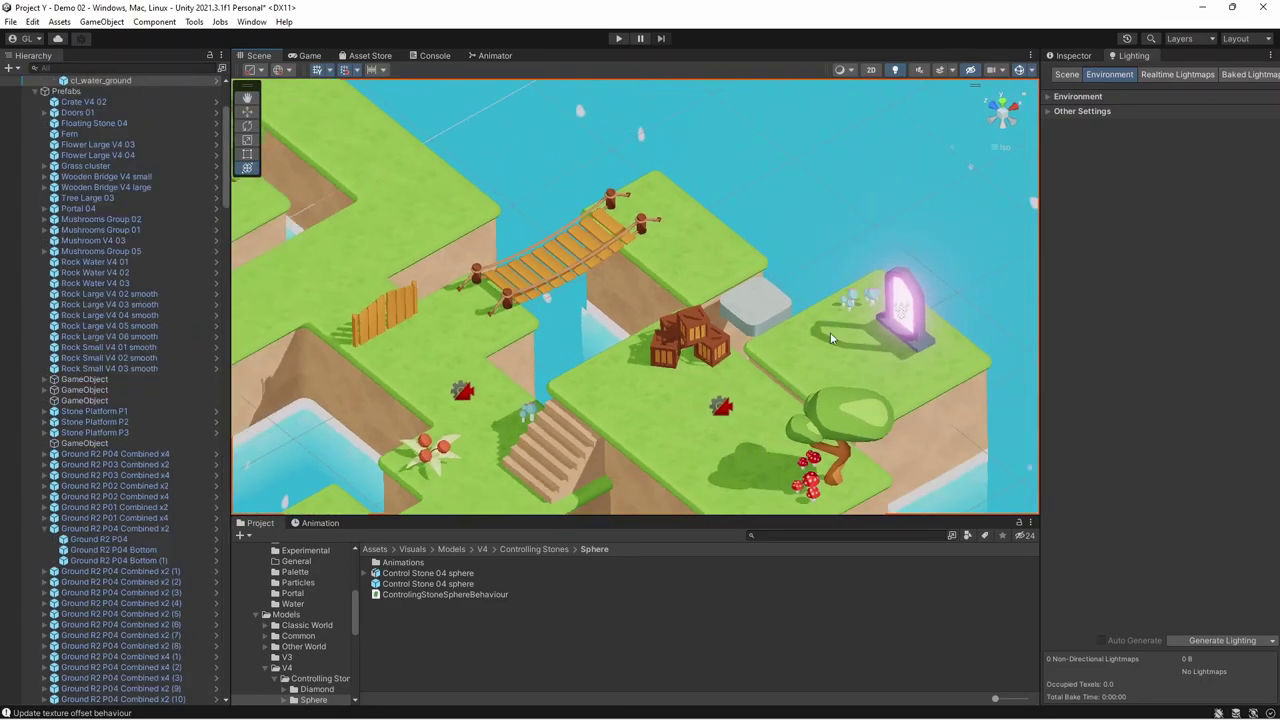
left_click_drag(760, 260, 841, 318, "alt")
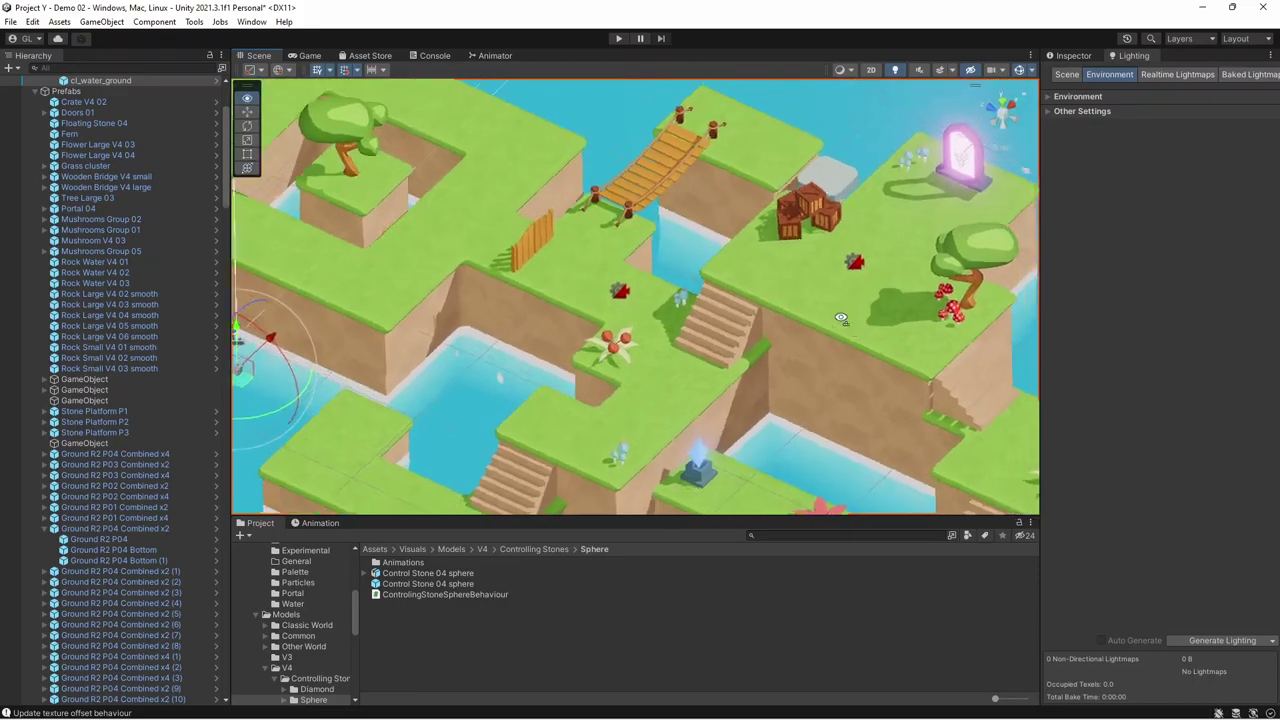
right_click_drag(841, 318, 820, 380)
scroll(810, 385, "down", 5)
middle_click_drag(800, 385, 594, 383)
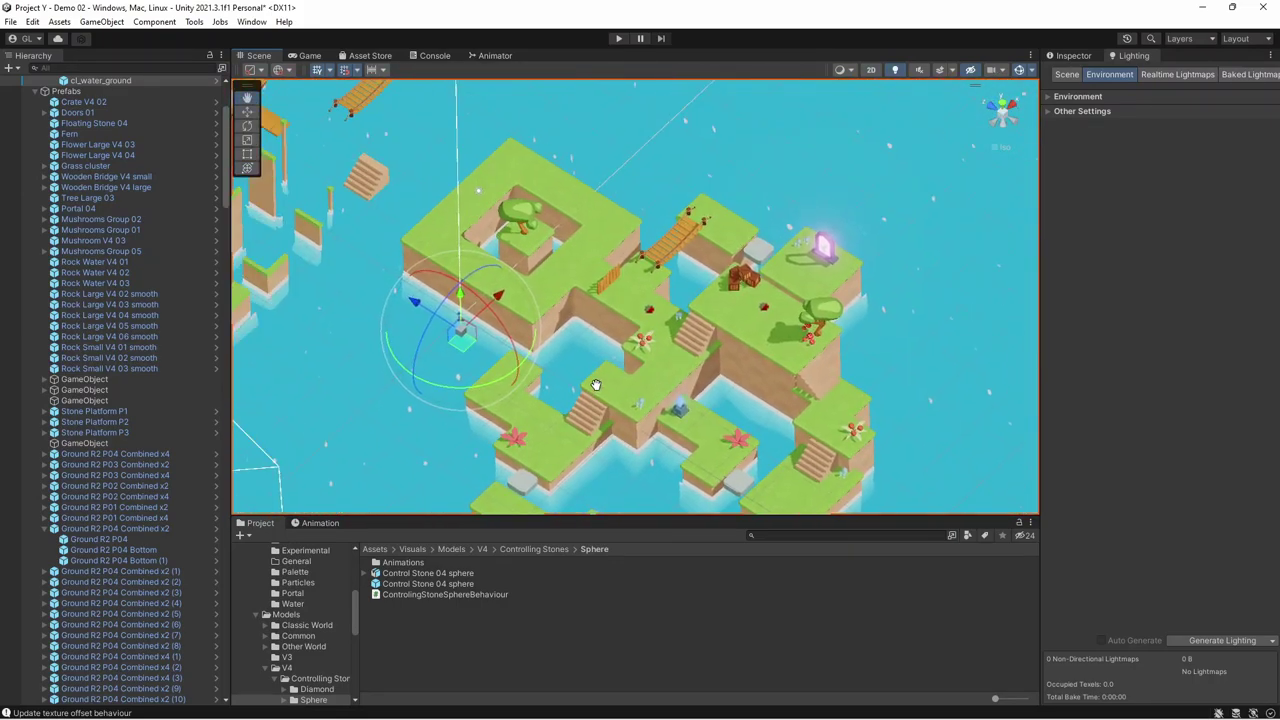
middle_click_drag(419, 349, 566, 265)
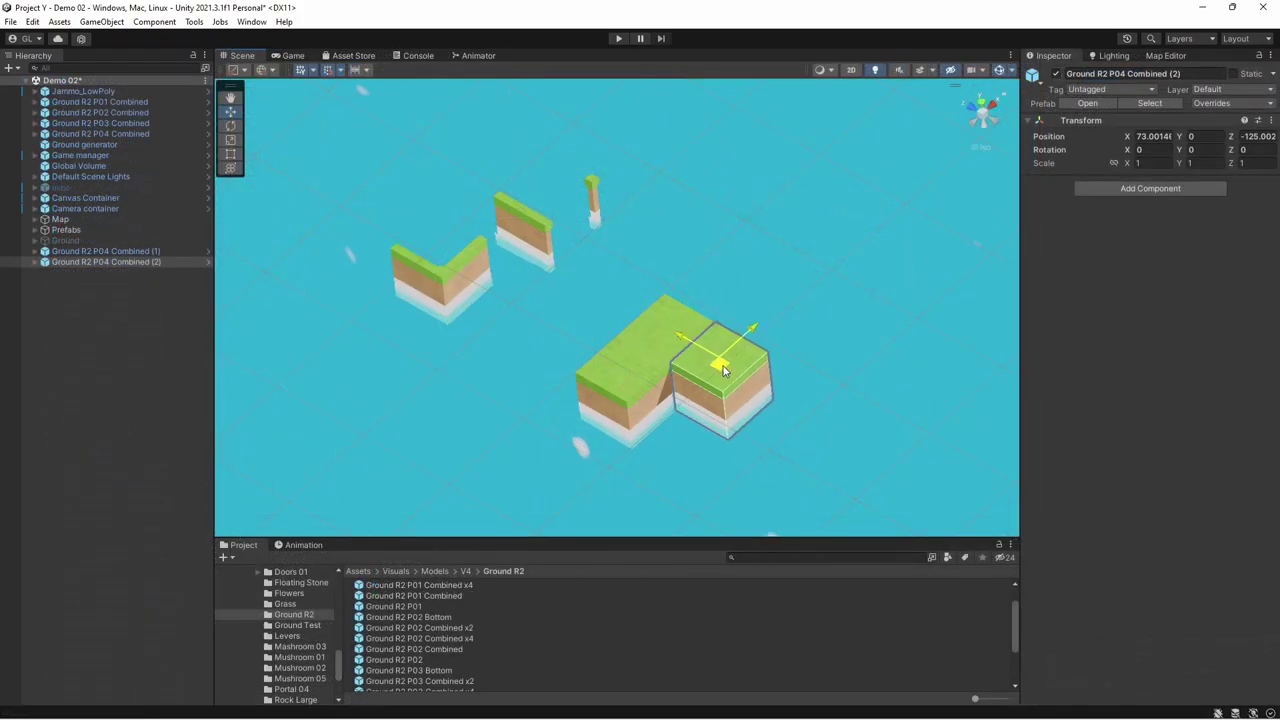
- Build a T-shaped ground area by duplicating the Ground R2 P04 Combined tiles and placing five more copies
key("ctrl+d")
left_click_drag(720, 357, 807, 291)
key("ctrl+d")
left_click(630, 376)
key("ctrl+d")
left_click_drag(626, 374, 722, 432)
key("ctrl+d")
key("ctrl+d")
- Duplicate the Ground R2 P03 Combined corner piece three times and place the copies around the ground's edges
left_click(475, 285)
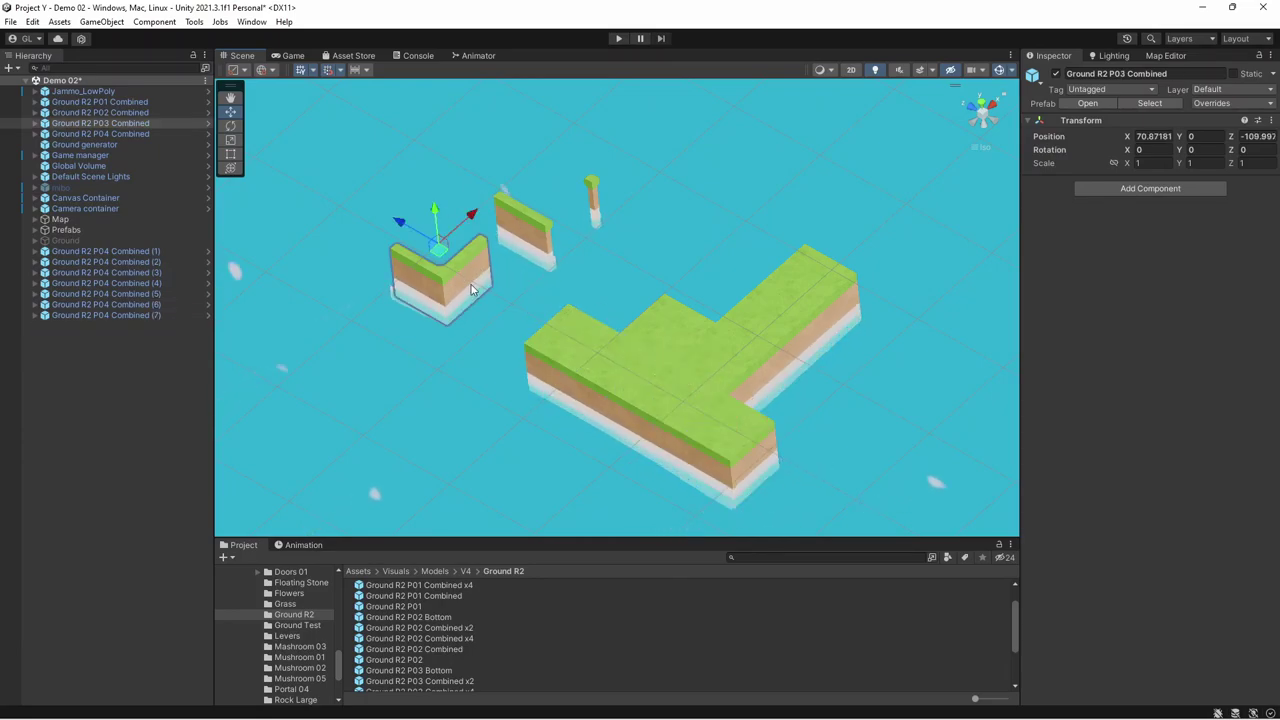
key("ctrl+d")
left_click_drag(439, 257, 705, 303)
key("ctrl+d")
left_click_drag(705, 303, 715, 364, "alt")
key("ctrl+d")
left_click_drag(666, 314, 703, 465)
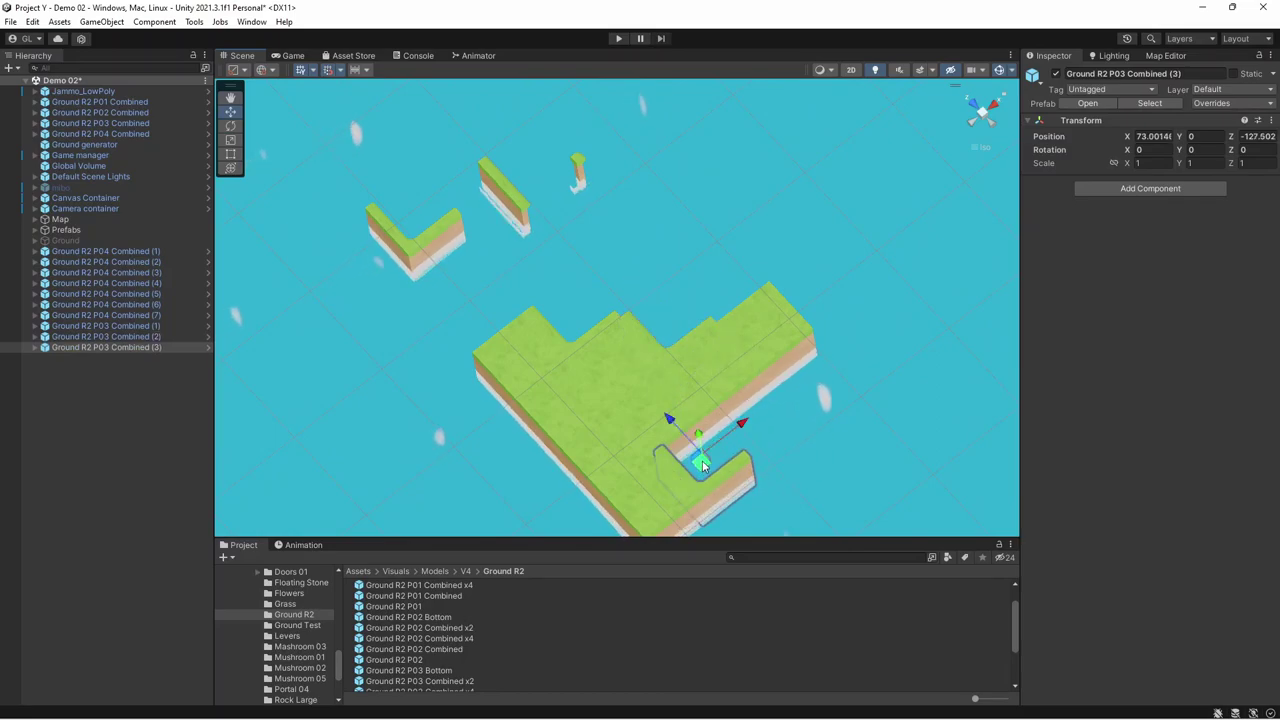
- Rotate the last P03 corner copy with the Transform tool so it fits the outer corner of the ground
left_click(231, 168)
left_click_drag(765, 520, 782, 451, "alt")
middle_click_drag(782, 451, 800, 385)
left_click_drag(807, 406, 282, 430)
left_click(766, 322)
- Make three copies of the Ground R2 P02 Combined edge piece and position them along the straight sides of the ground
left_click(550, 210)
key("ctrl+d")
left_click_drag(550, 163, 645, 338)
key("ctrl+d")
left_click_drag(850, 334, 781, 374)
key("ctrl+d")
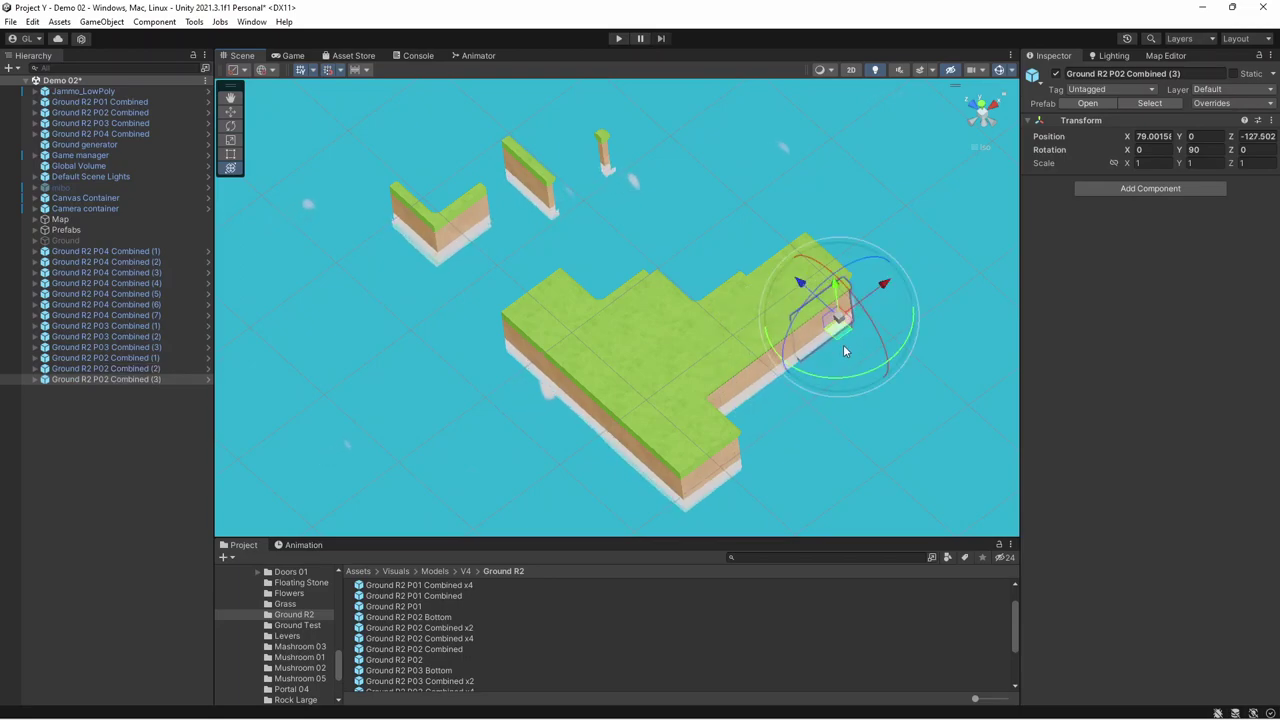
- Create further copies of the P02 edge piece and turn and place them along the remaining open edges
key("ctrl+d")
left_click_drag(843, 344, 378, 380)
key("ctrl+d")
left_click_drag(530, 465, 629, 470)
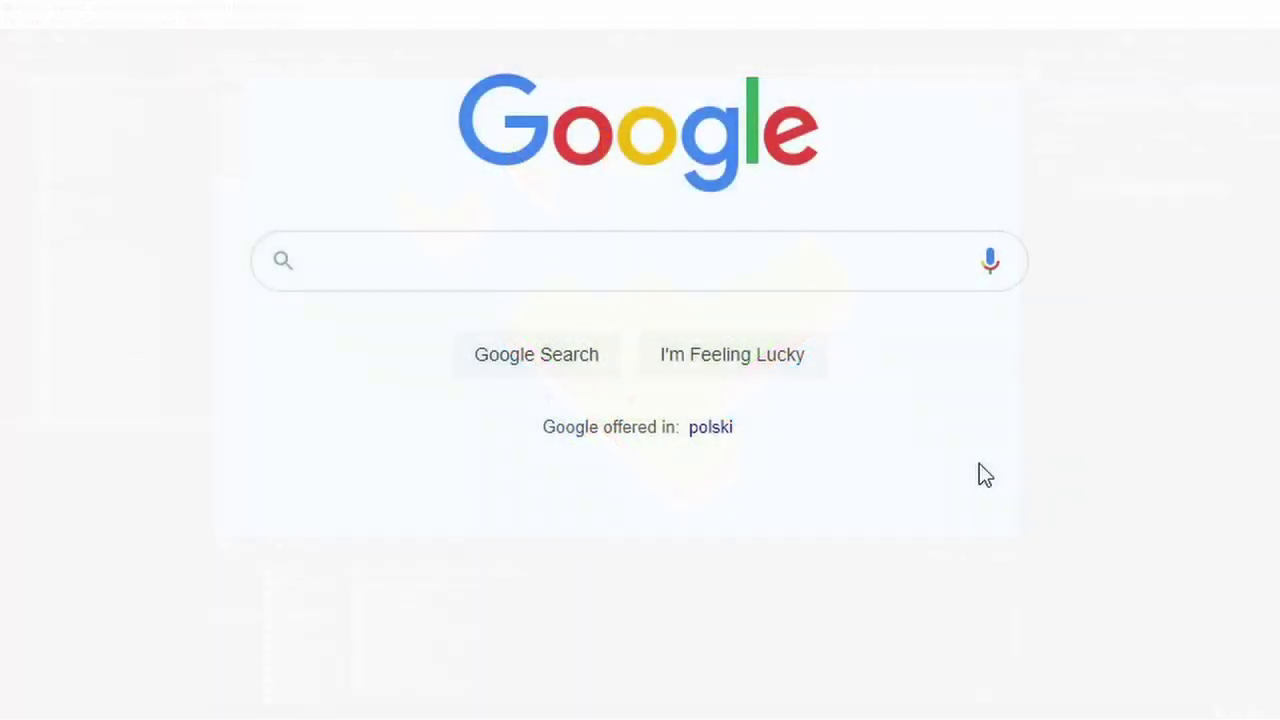
- Switch to Google in the browser and enter a search query starting with "unity custom h"
type("unity custom h")
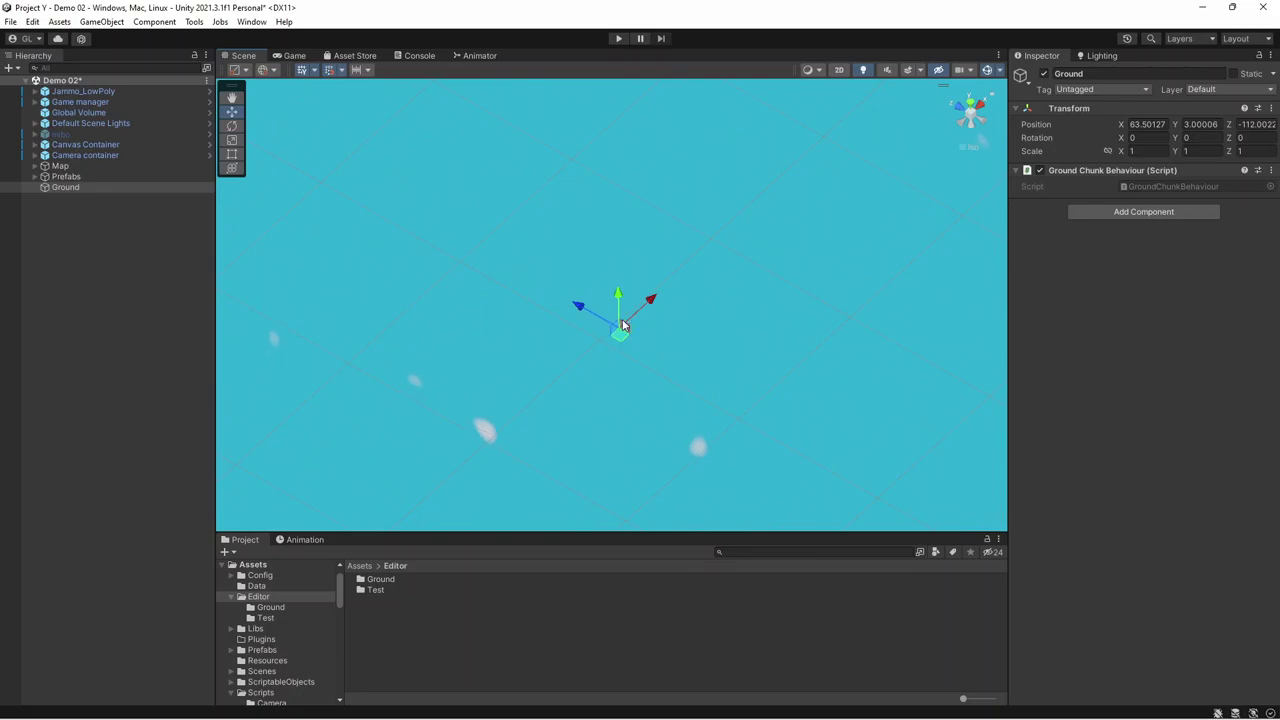
right_click_drag(631, 345, 680, 274)
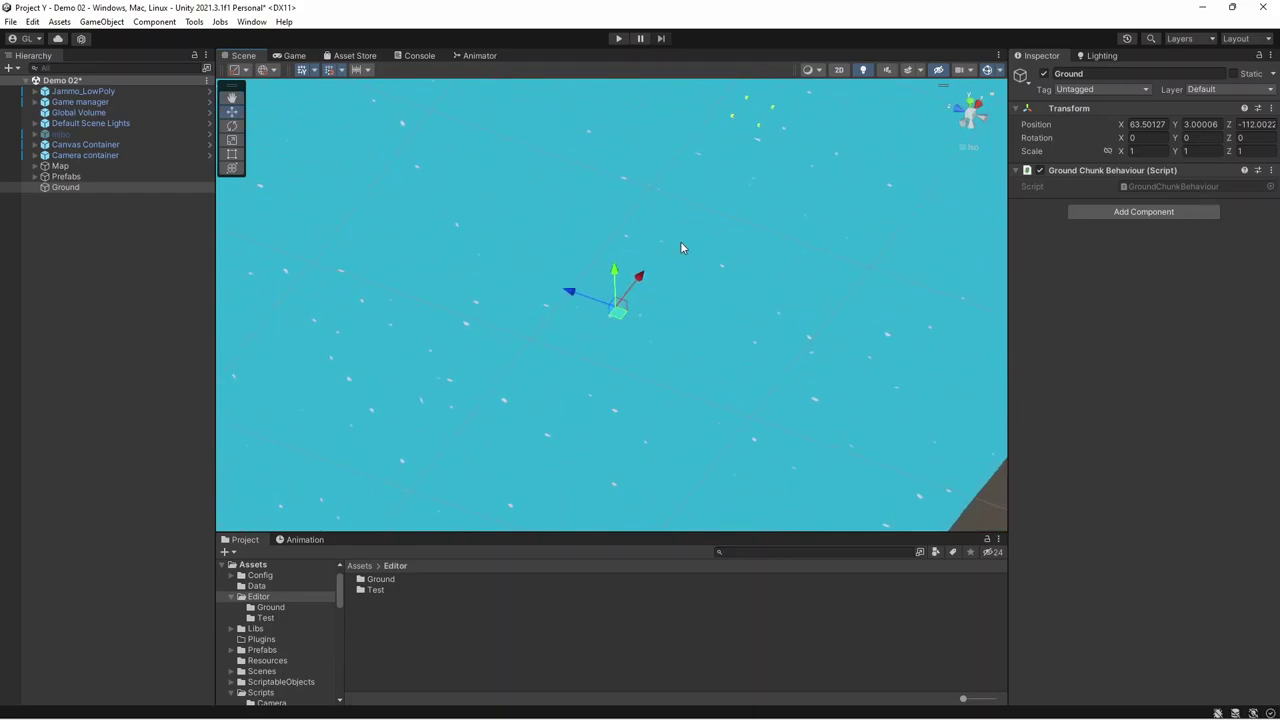
middle_click_drag(684, 245, 605, 458)
scroll(661, 350, "up", 3)
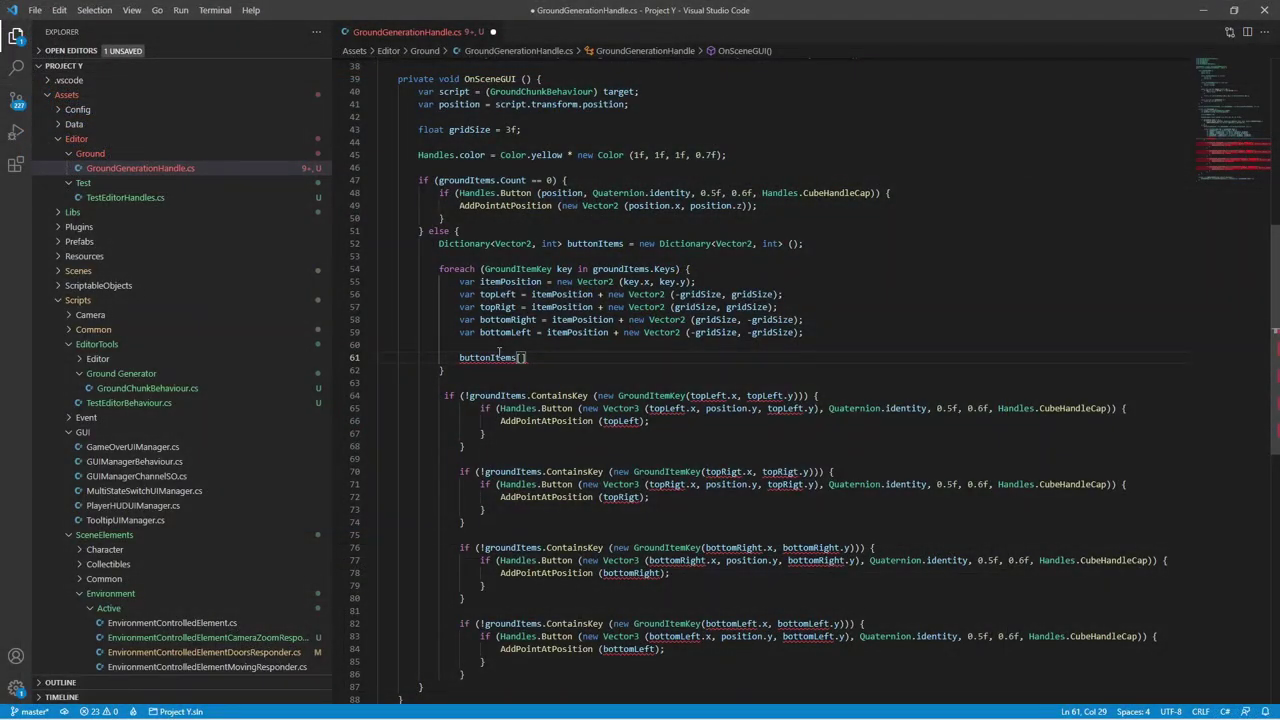
- In GroundGenerationHandle.cs, complete the foreach statement in OnSceneGUI as buttonItems[itemPosition] = 2;
type("itemPosition] = ")
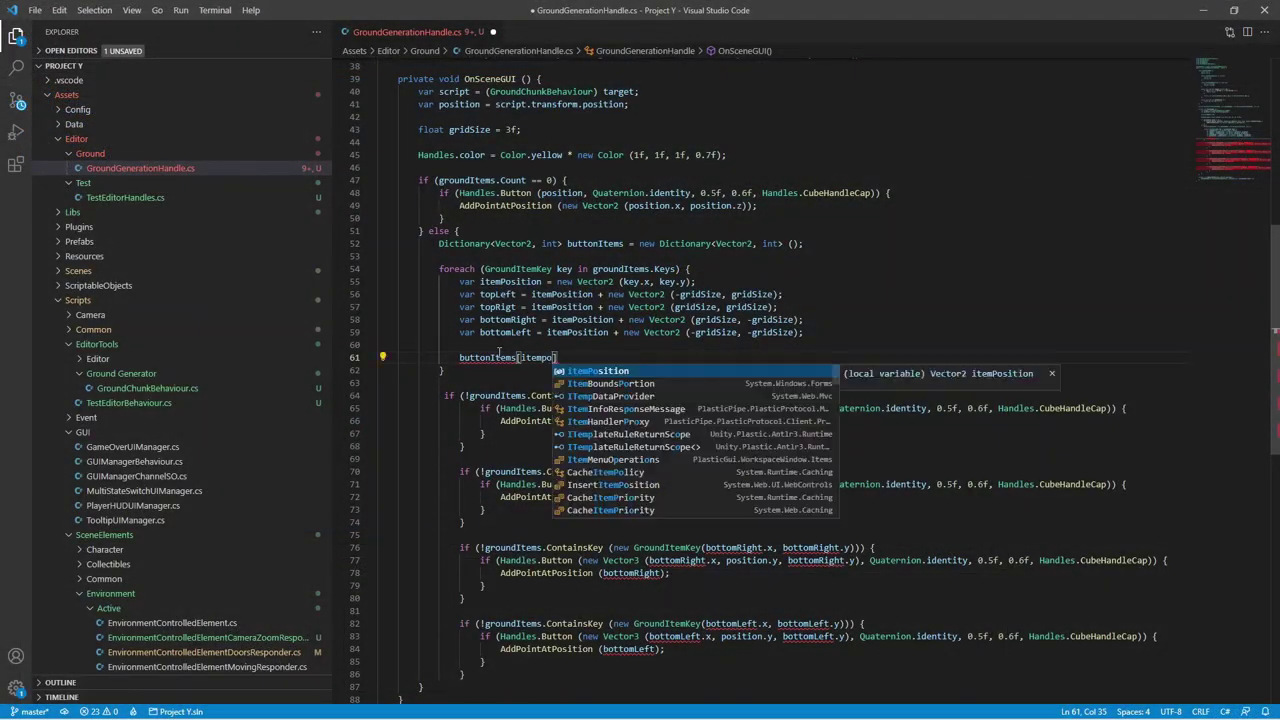
type("2;")
key("Return")
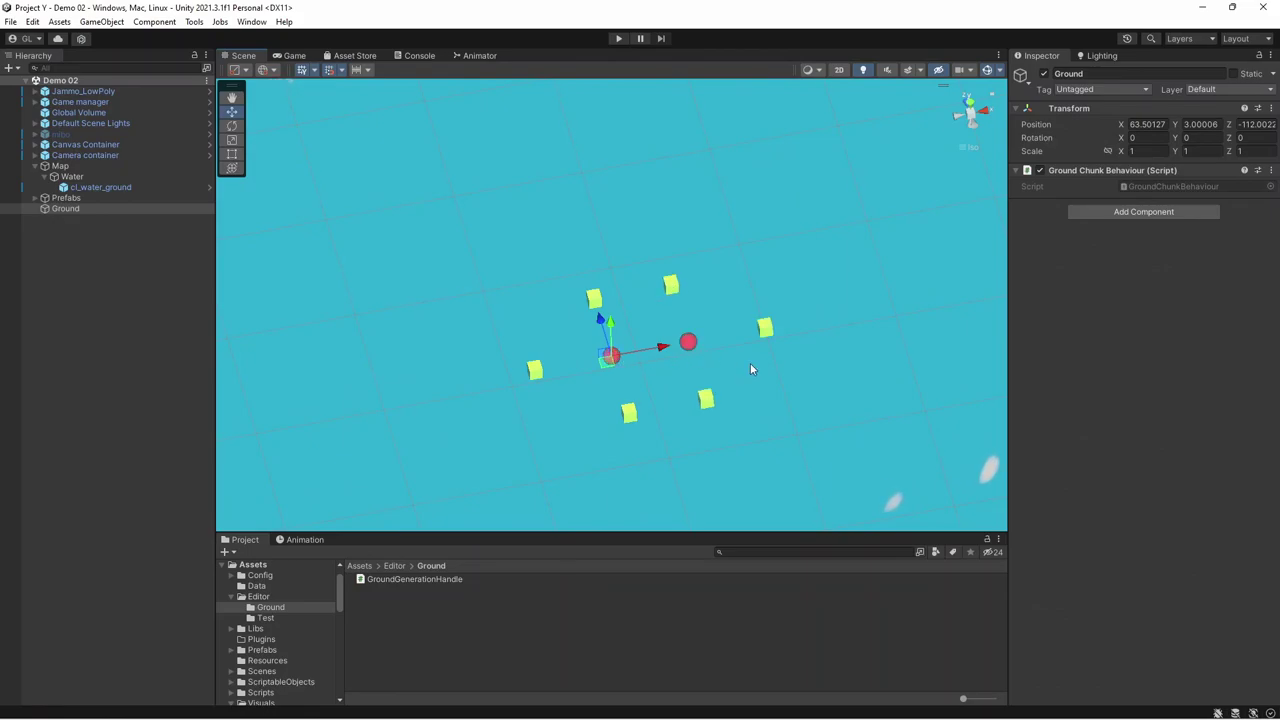
- In Unity, add ground points to the Ground object with the yellow cube handles beside its far arm and near its lower end
left_click_drag(751, 369, 691, 432, "alt")
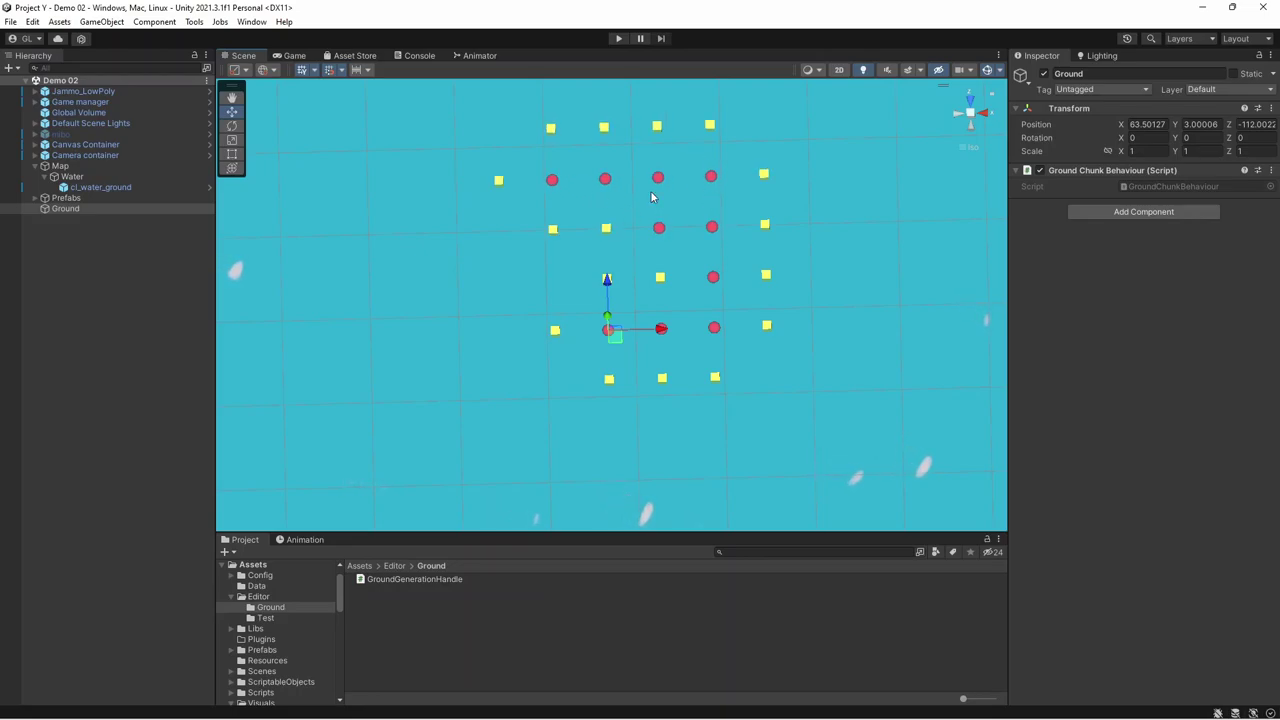
left_click(764, 175)
left_click(765, 225)
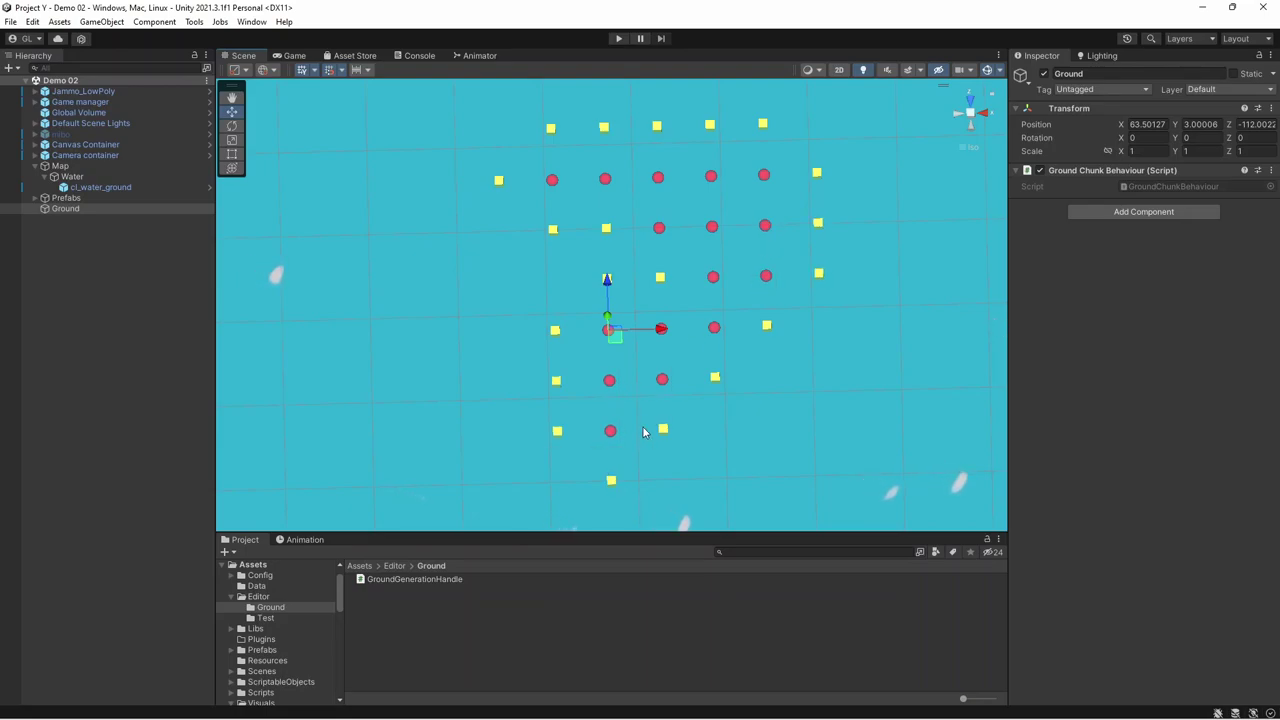
left_click(661, 433)
left_click_drag(661, 433, 809, 437, "alt")
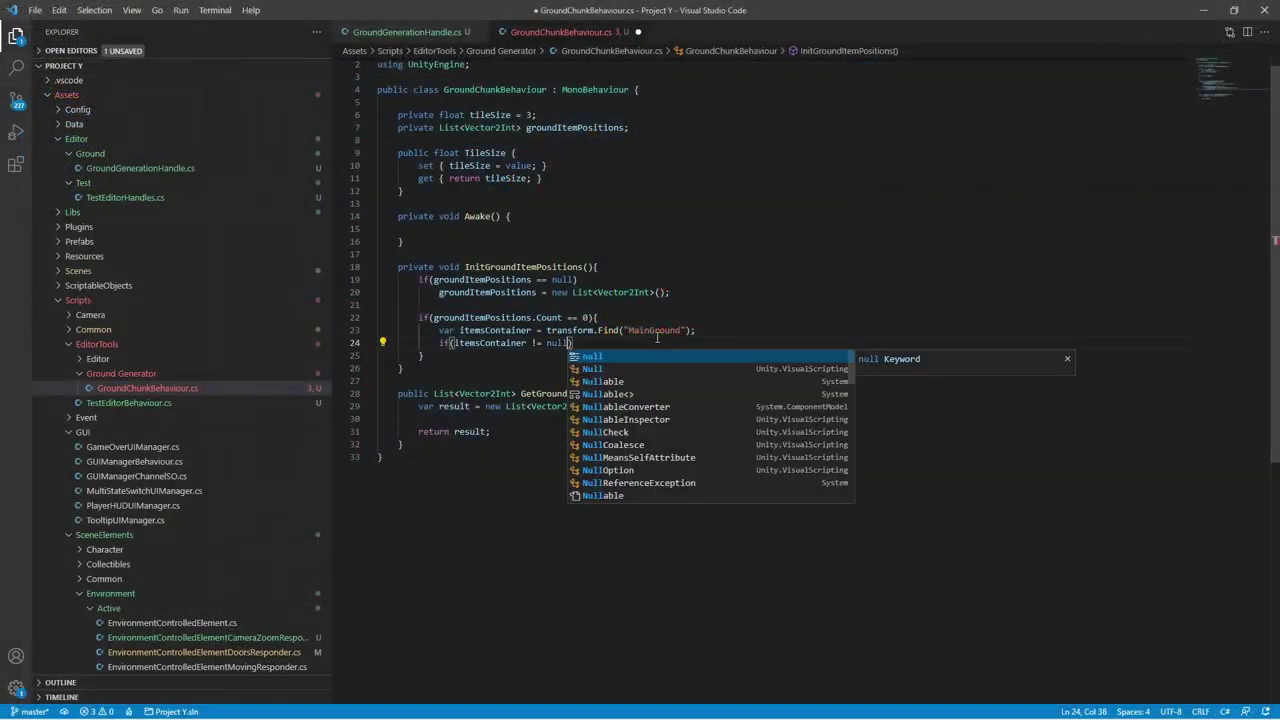
- In InitGroundItemPositions of GroundChunkBehaviour.cs, open the itemsContainer null-check block and start iterating over Transform item in itemsContainer
key("Escape")
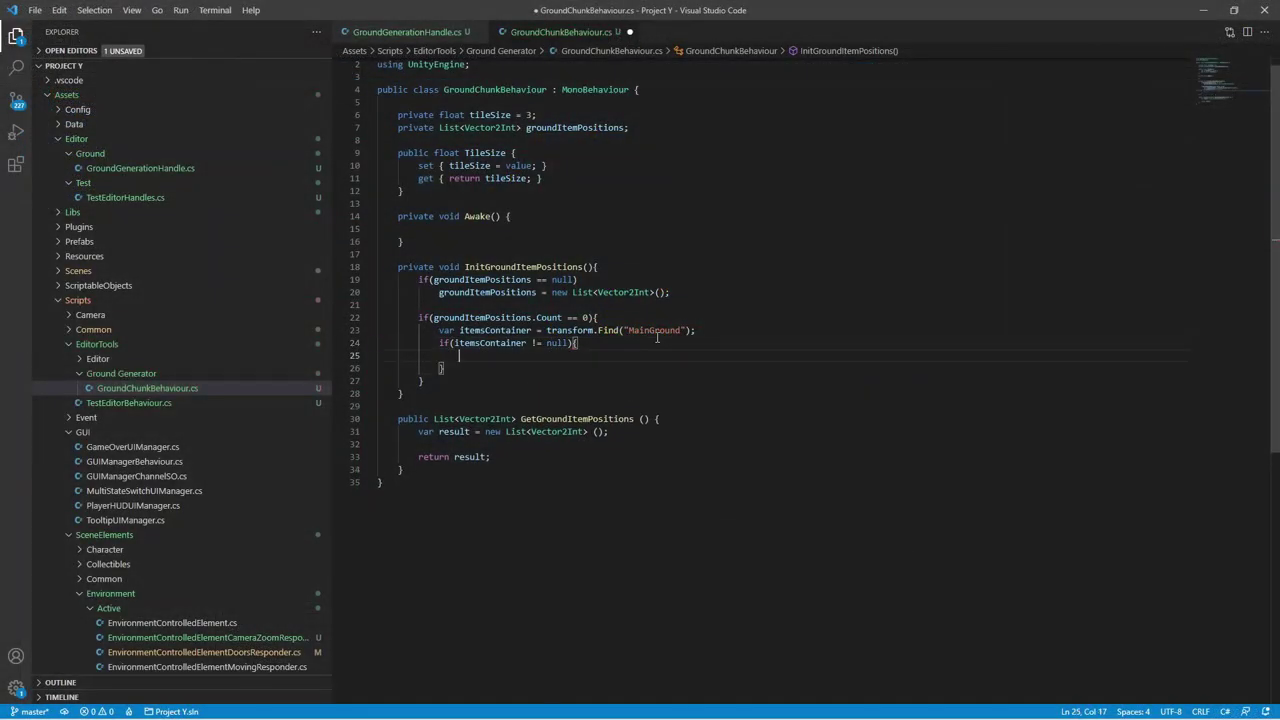
type("Transform item in itemsContainer.")
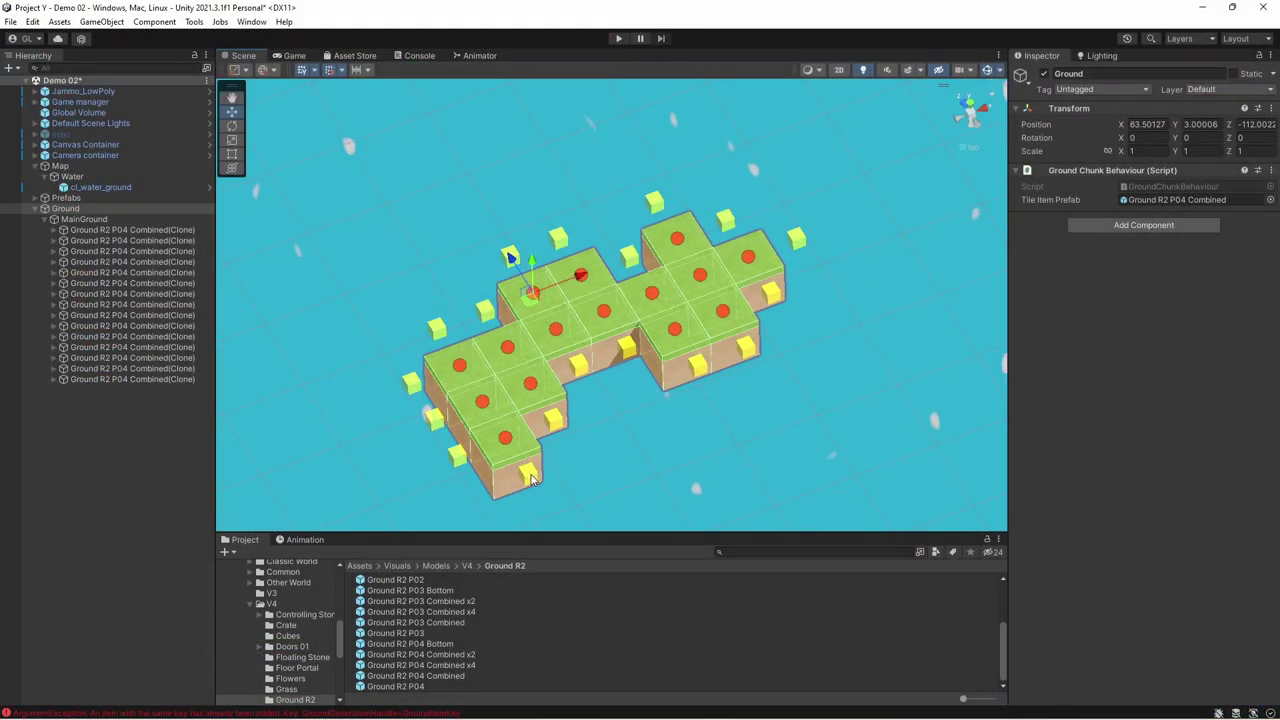
- In Unity, add one ground tile with the yellow handle at the free end of the front arm
left_click(529, 474)
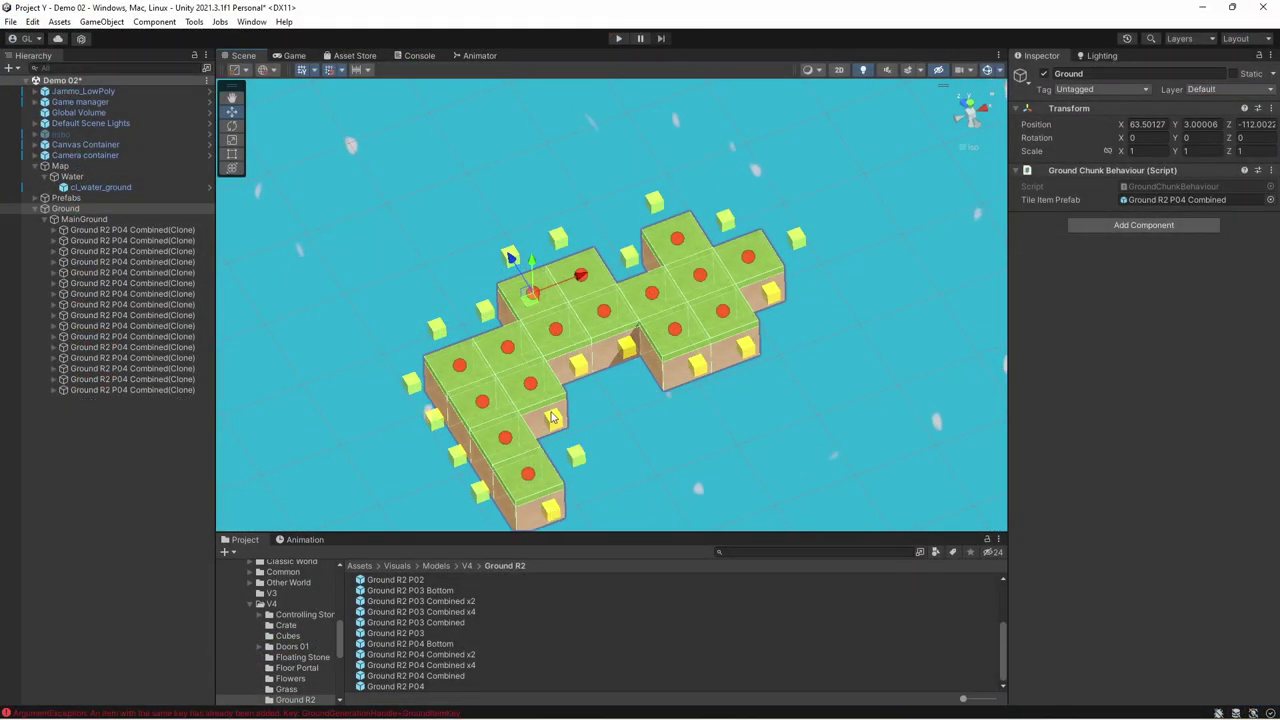
- Deactivate the existing Ground object in the scene
left_click(522, 469)
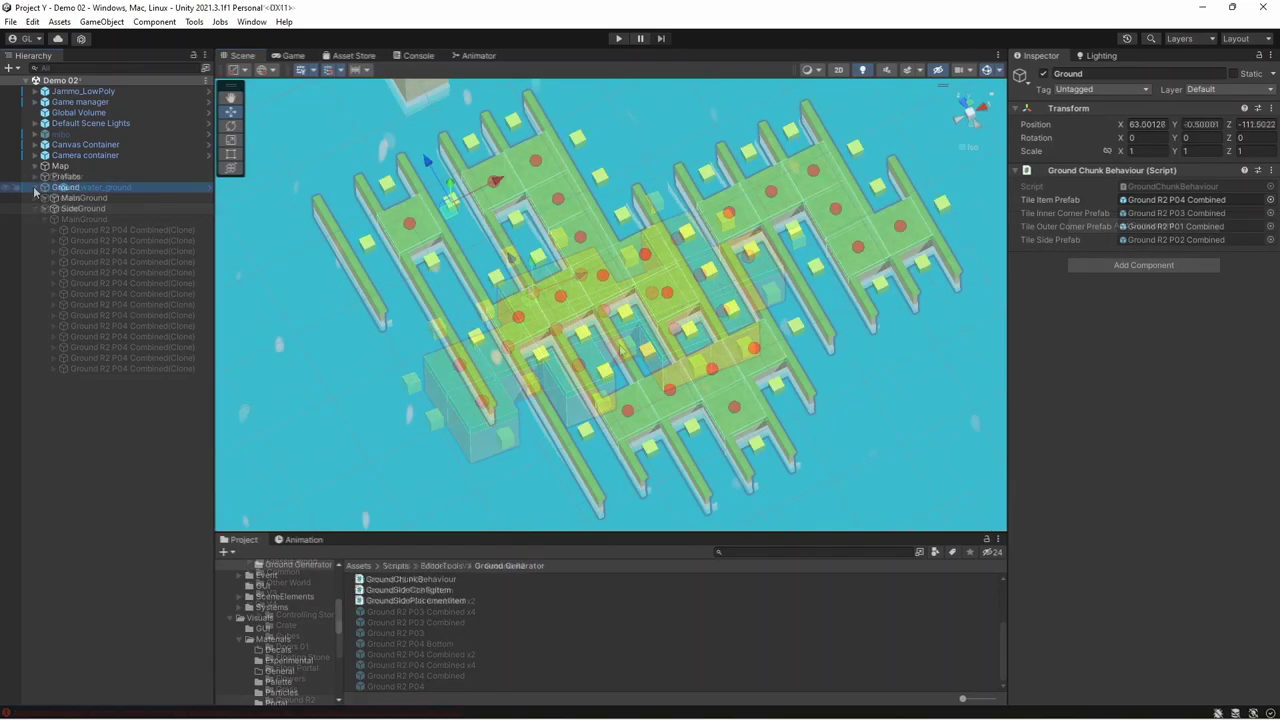
left_click(1044, 75)
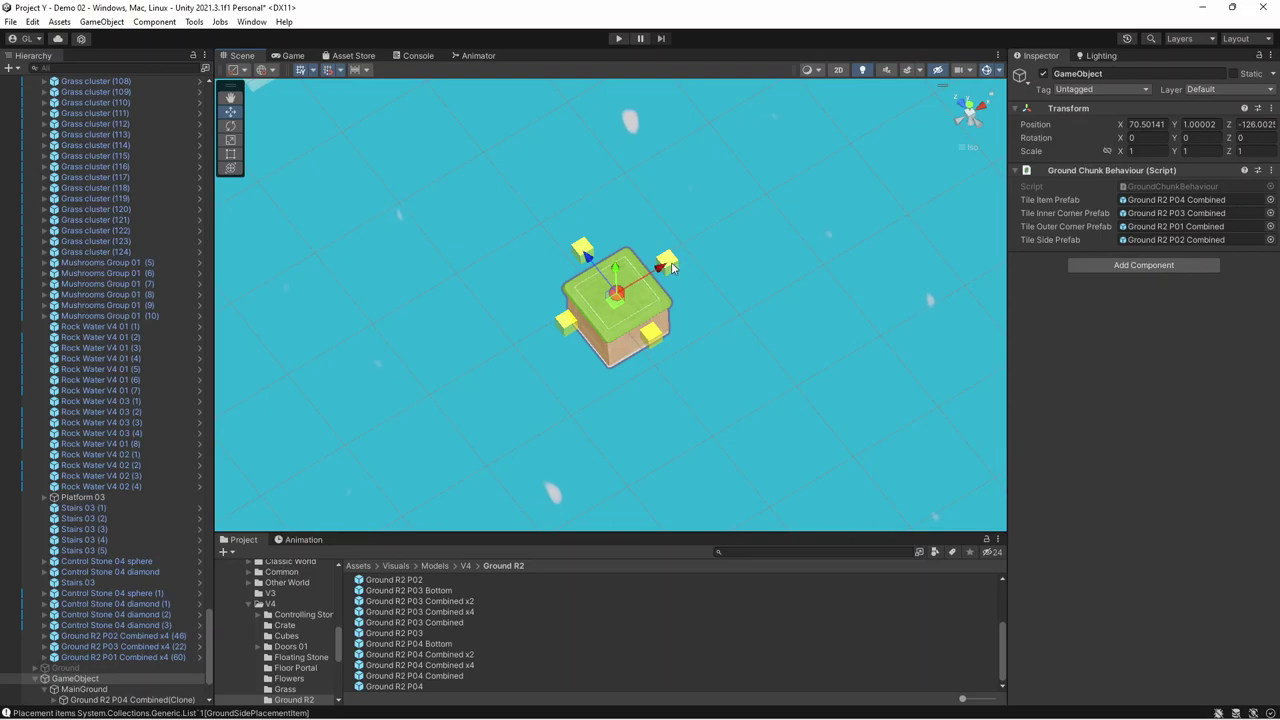
- Extend the single ground tile into a hook-shaped chunk by adding six tiles with the yellow cube handles
left_click(667, 263)
left_click(703, 305)
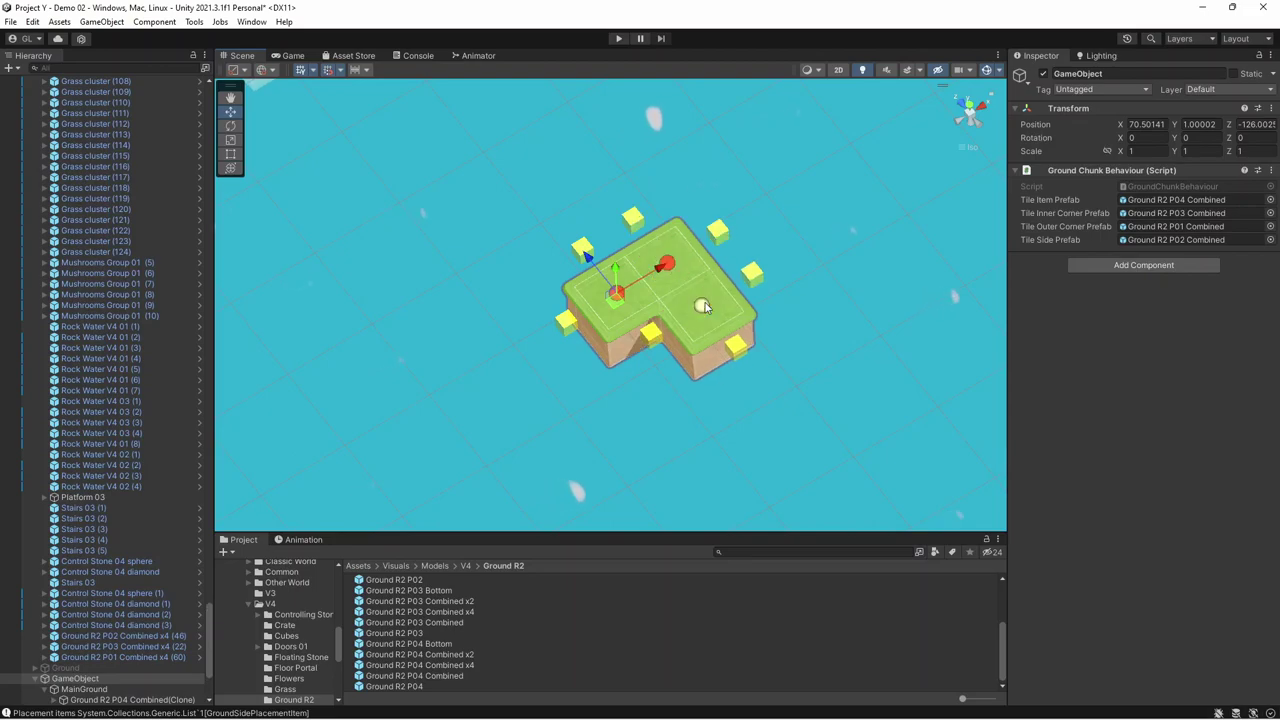
left_click(737, 348)
left_click(770, 390)
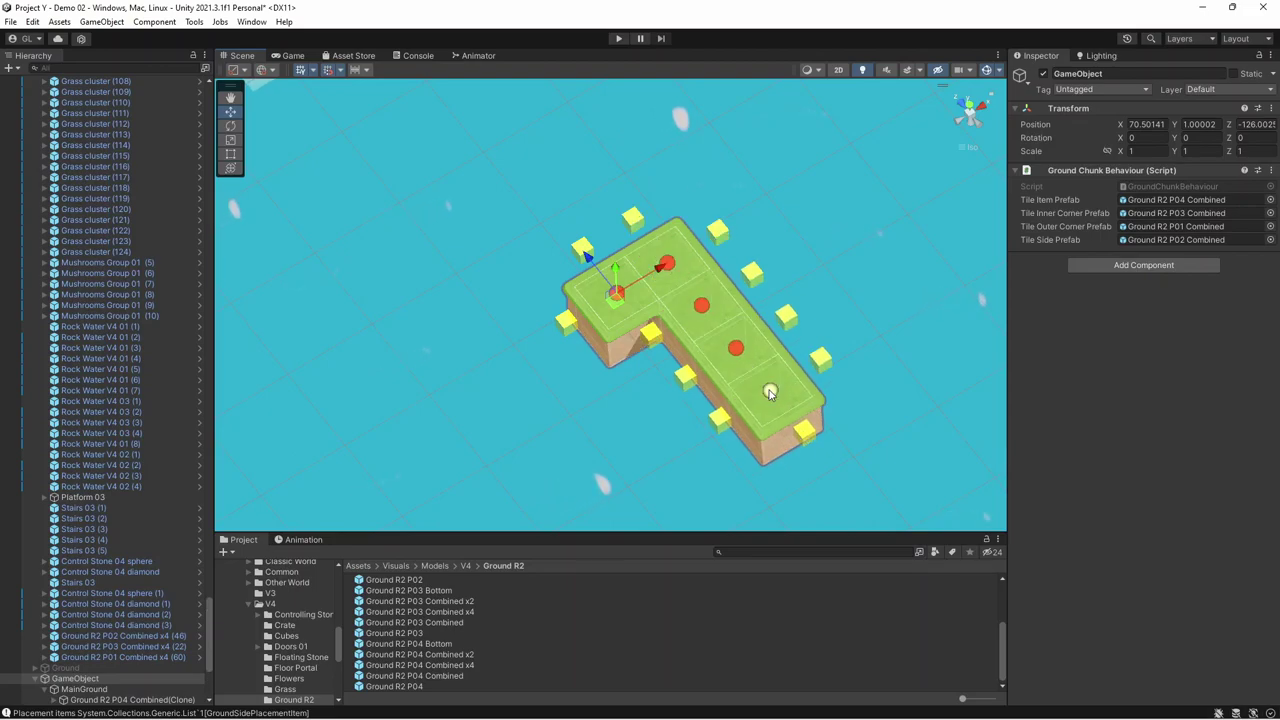
left_click(718, 420)
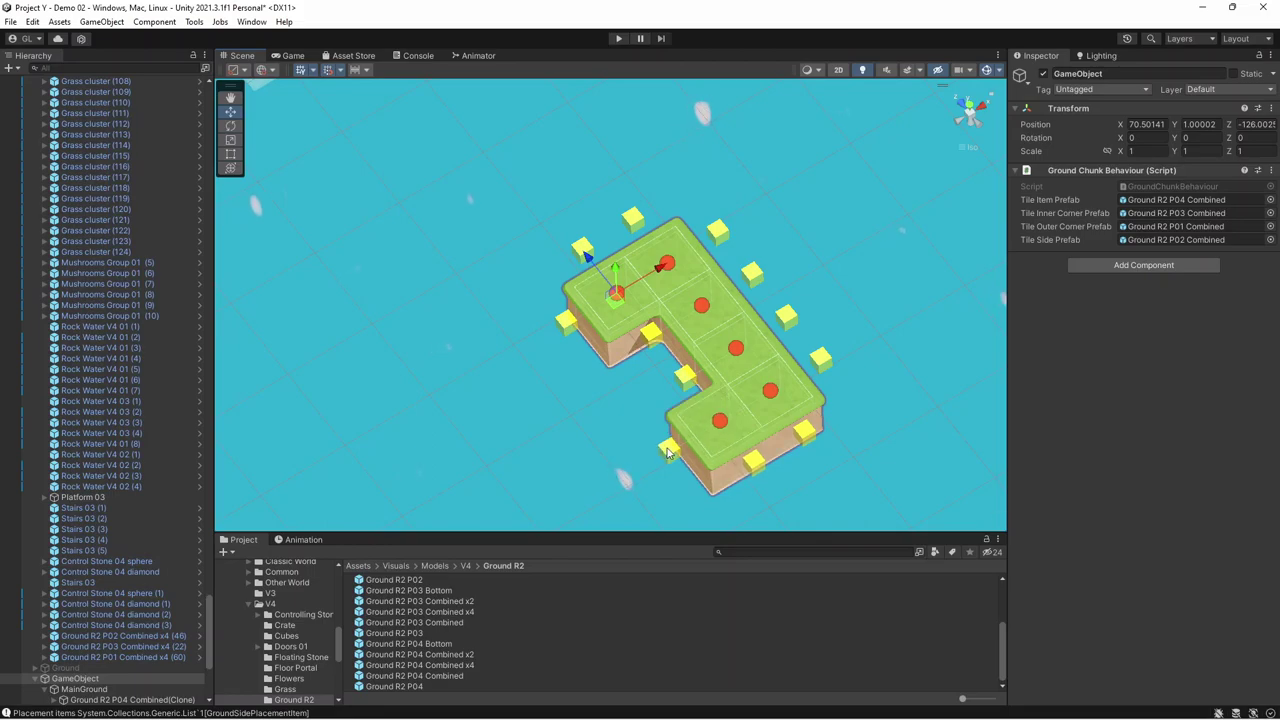
left_click(669, 451)
- Add more ground tiles with the yellow cube handles around the free lower end of the hook-shaped chunk, forming two branches
middle_click_drag(582, 462, 592, 309)
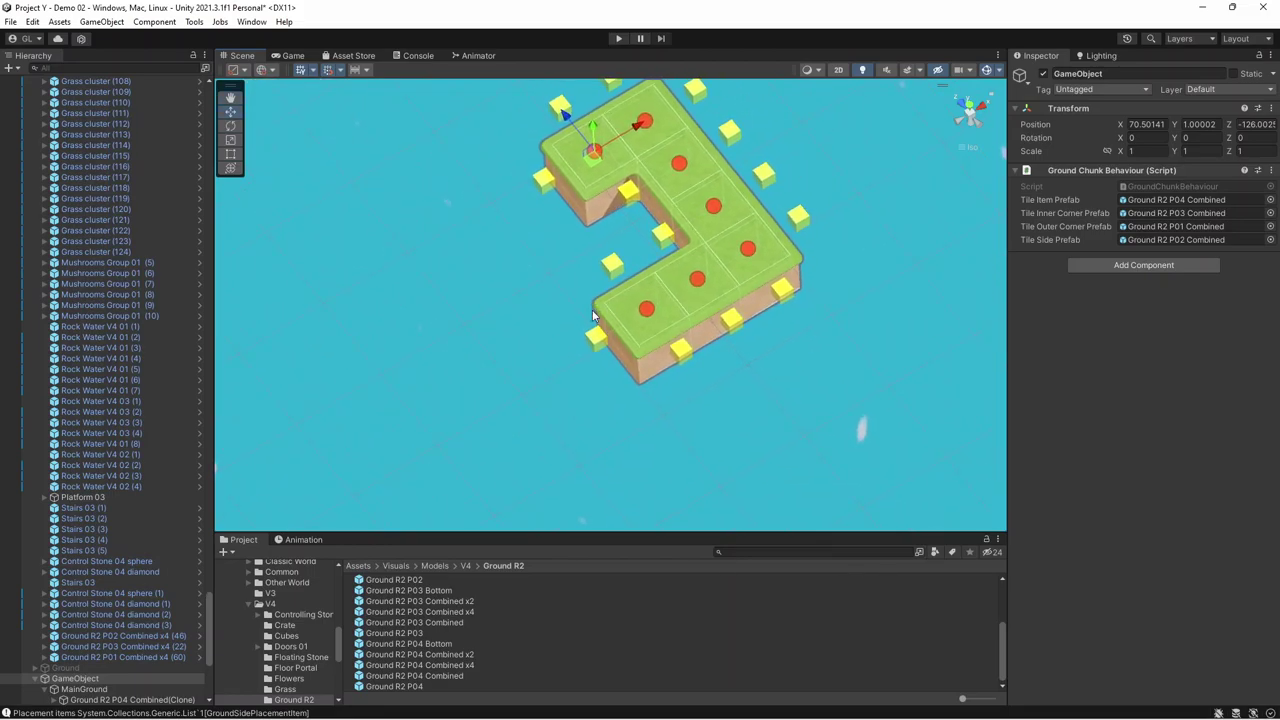
scroll(595, 345, "down", 2)
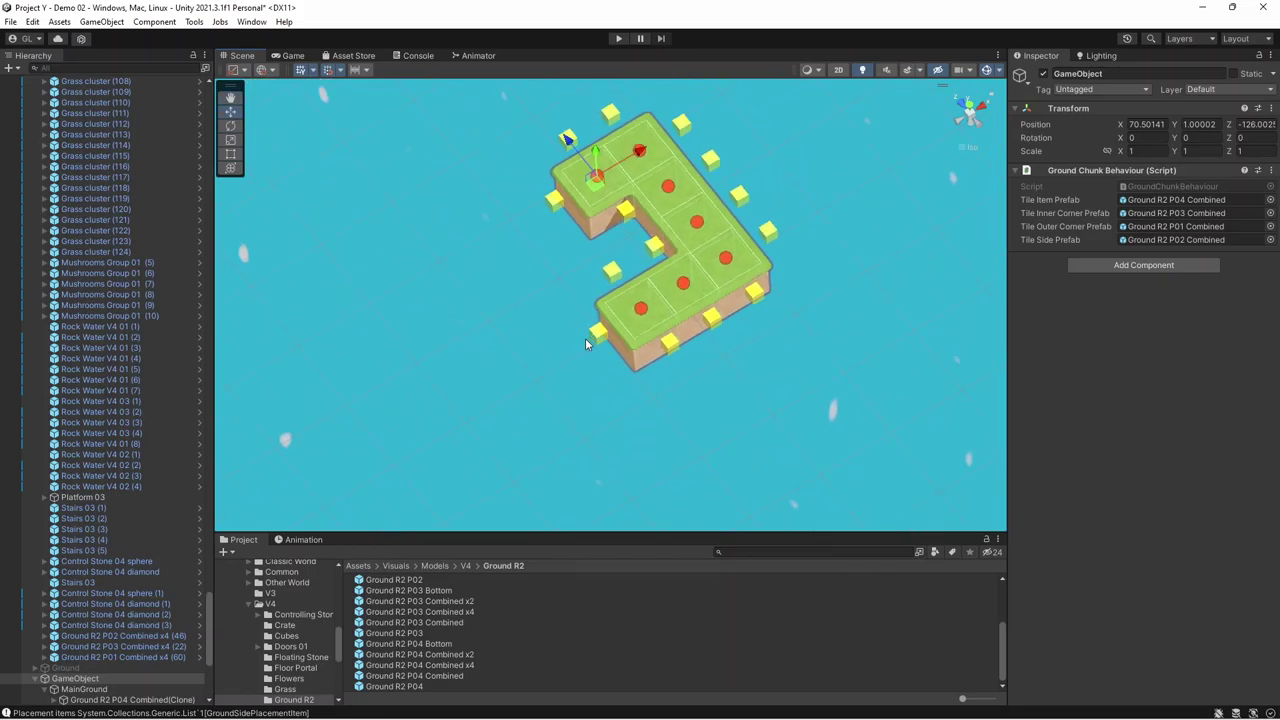
left_click(666, 347)
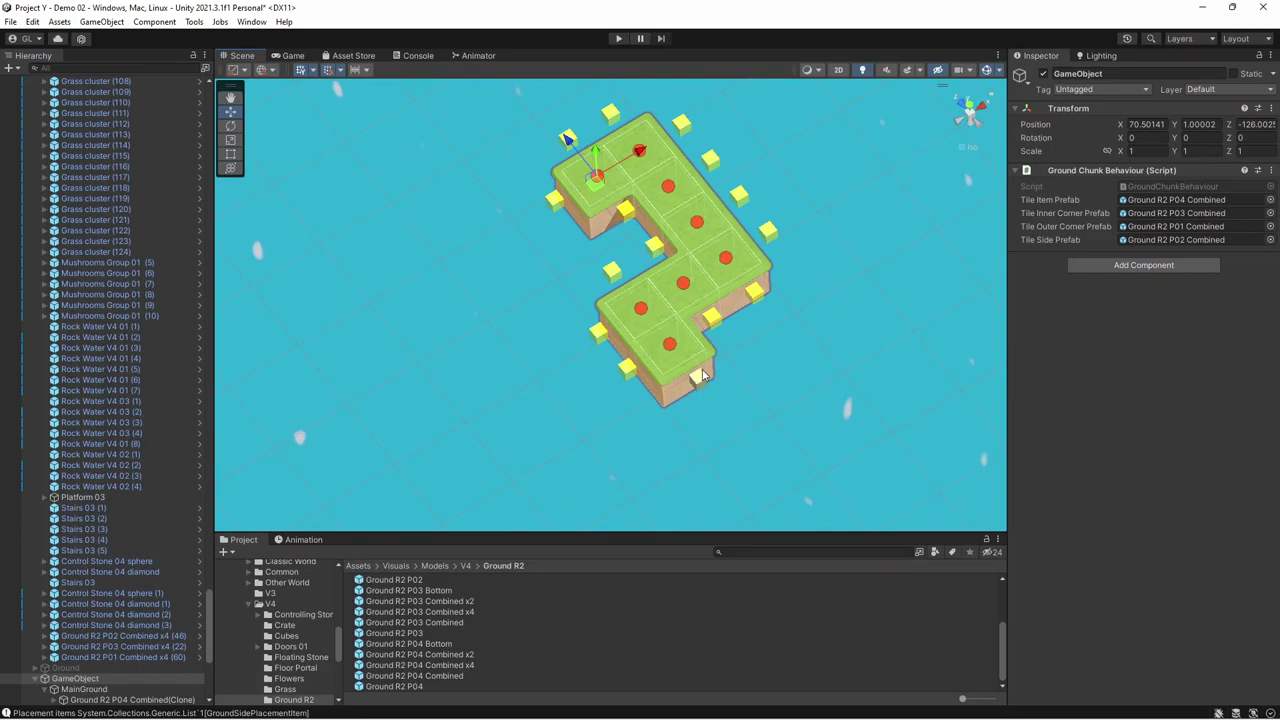
left_click(602, 334)
left_click(566, 298)
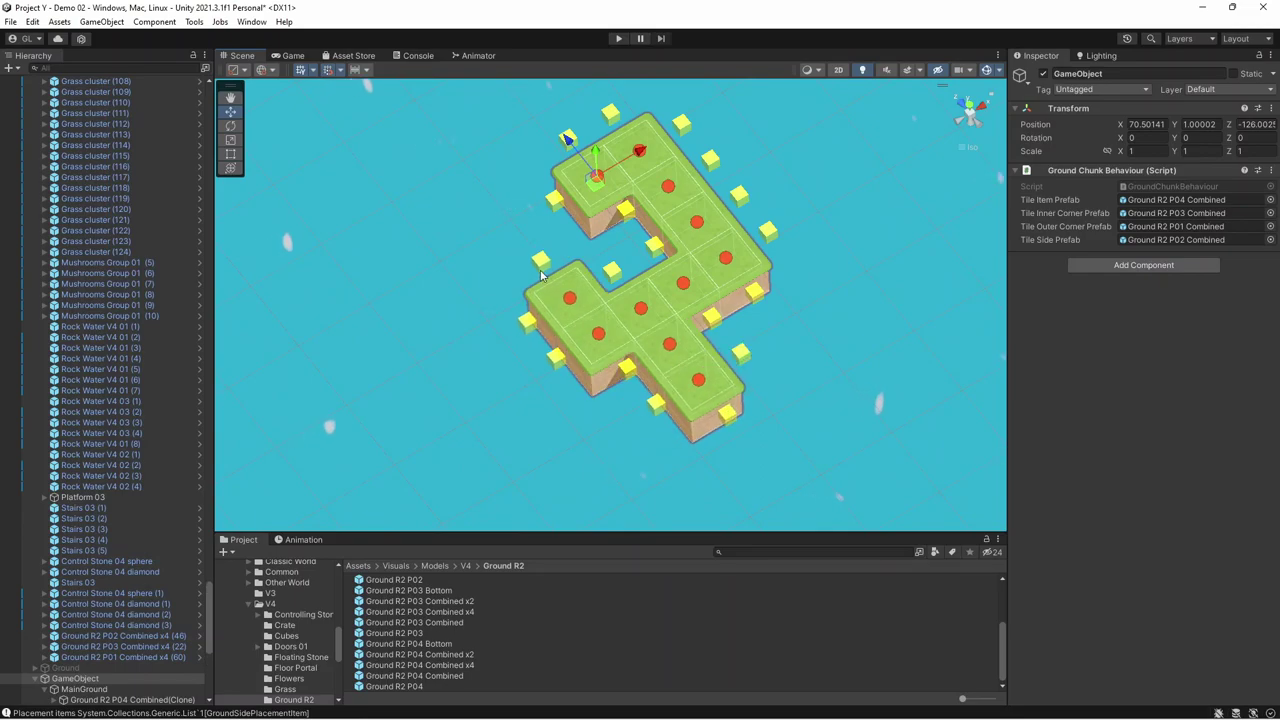
left_click(538, 260)
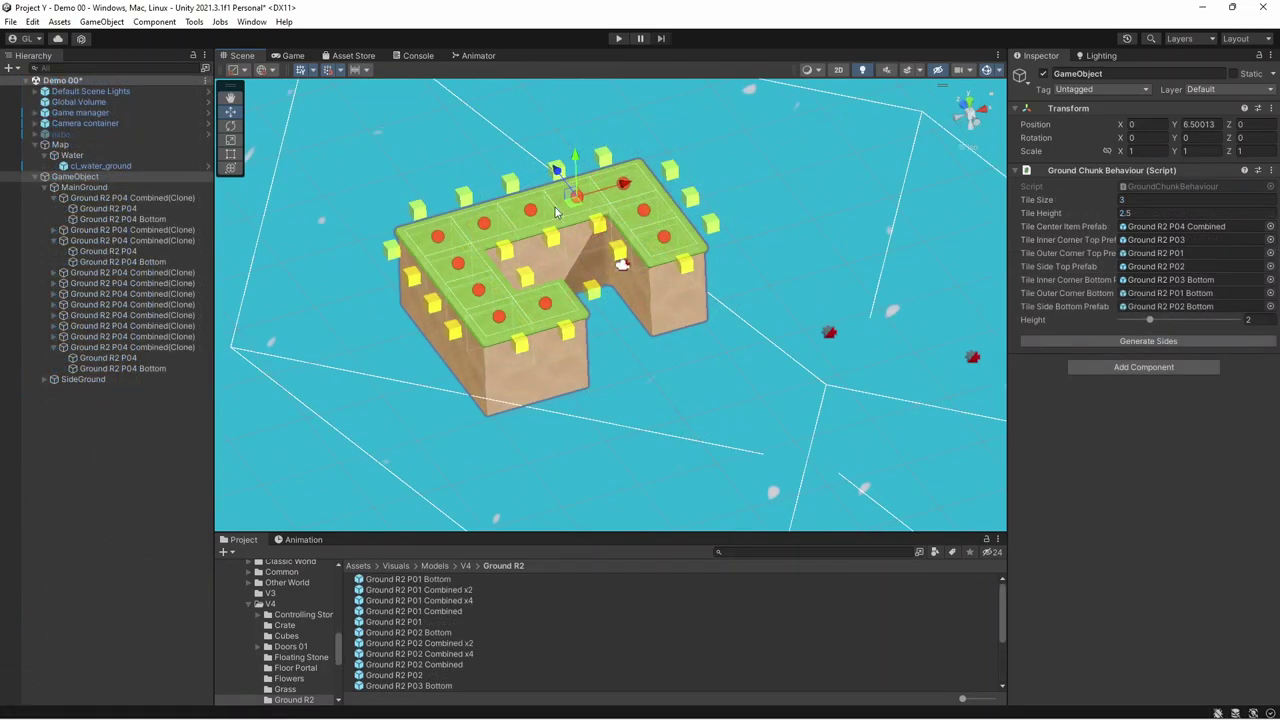
- Regenerate the chunk's sides at Height 4, and again at Height 5 with the chunk raised to about Y 10
left_click(1165, 342)
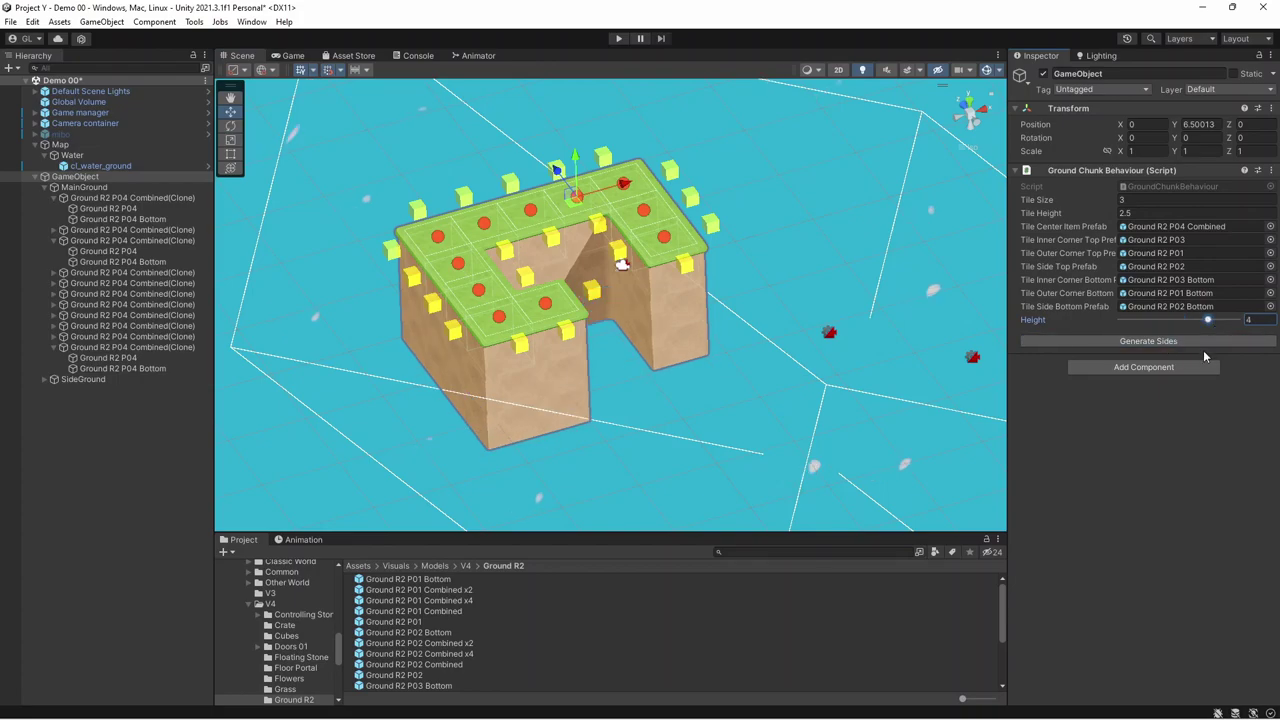
left_click(1199, 344)
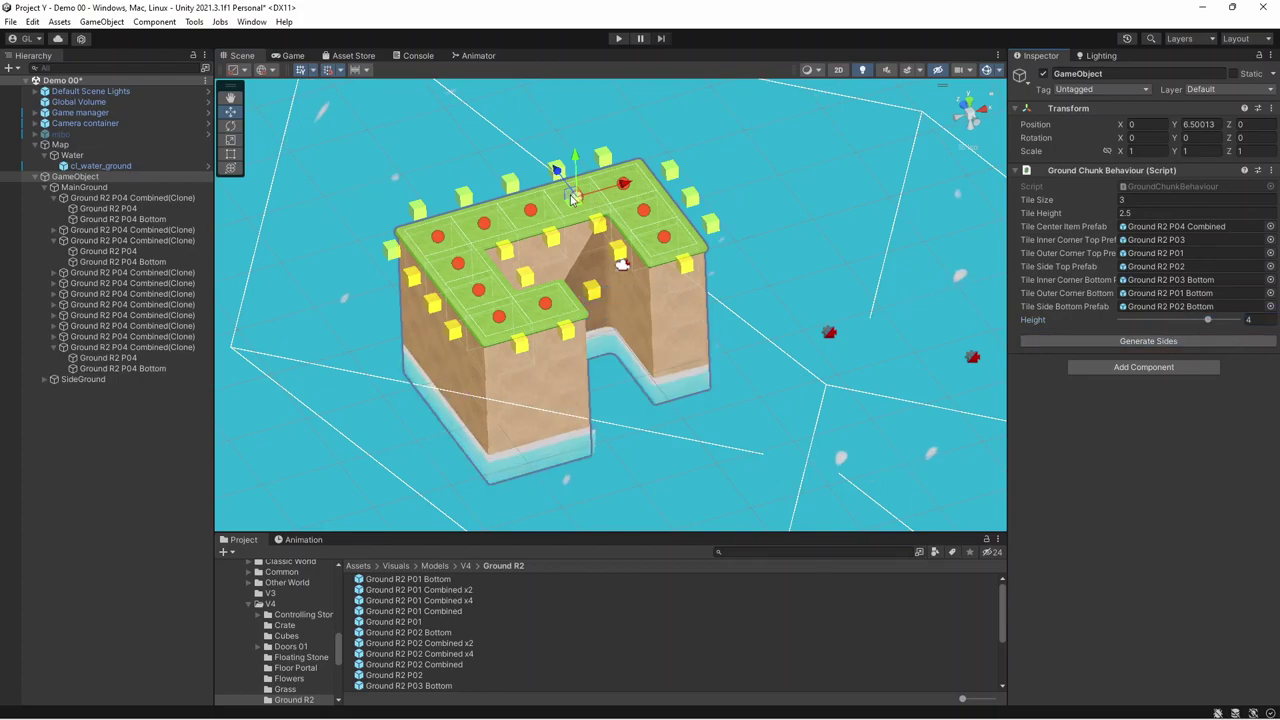
left_click_drag(578, 165, 577, 110)
left_click_drag(1210, 320, 1238, 320)
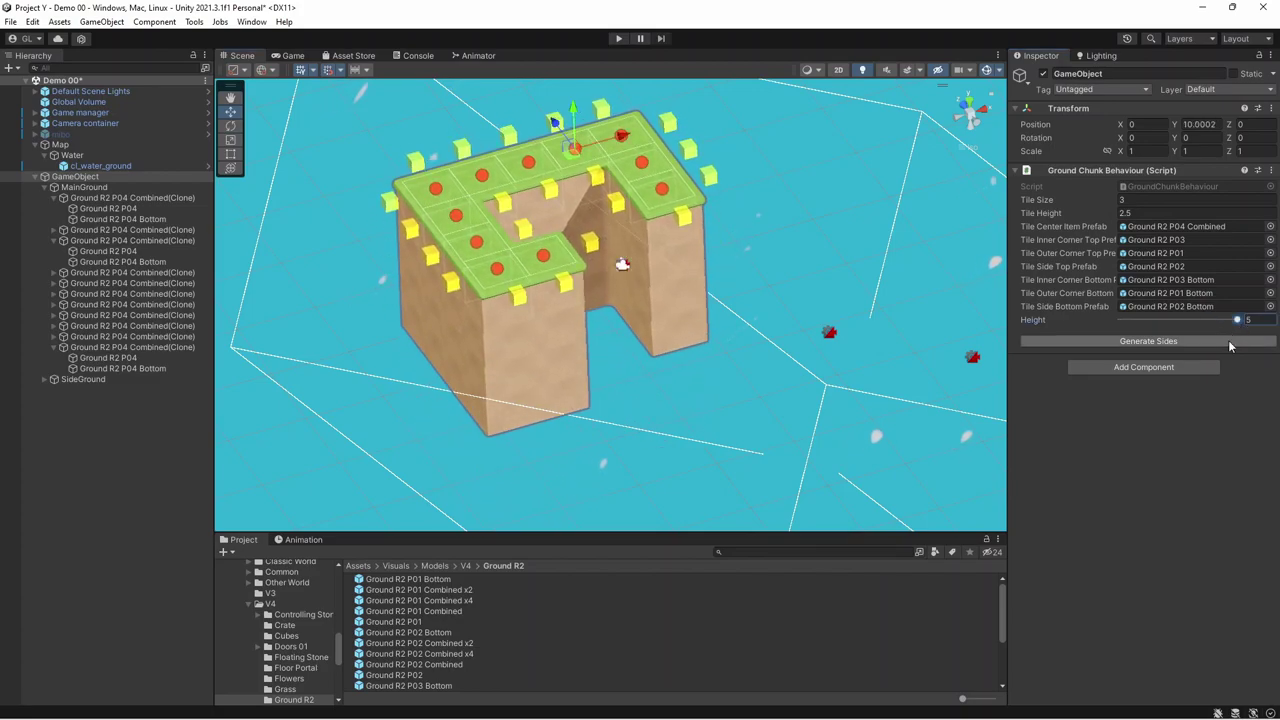
left_click(1150, 342)
- Lower the ground chunk and regenerate its sides at Height 2
left_click_drag(555, 120, 613, 175)
left_click_drag(1236, 320, 1152, 320)
left_click(1148, 341)
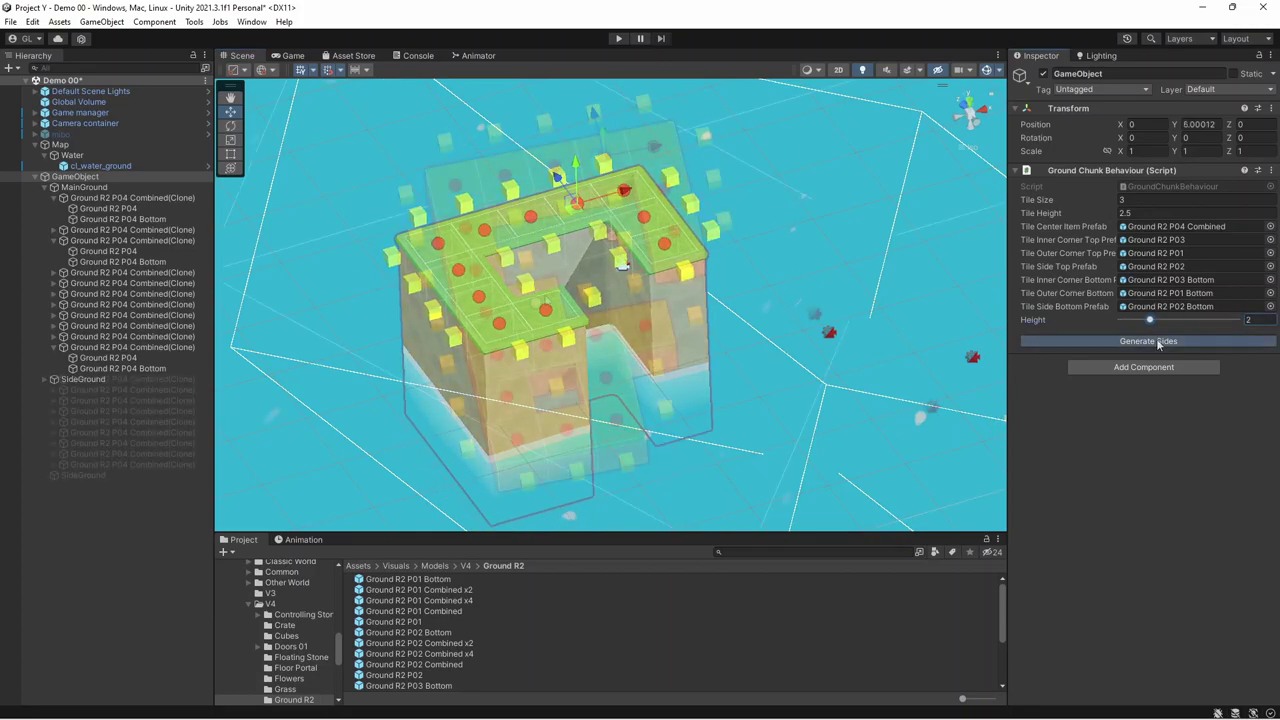
- Add ground tiles to form a closed loop with a smaller loop at its lower end, and generate the sides at Height 2
left_click(694, 316)
left_click(685, 273)
right_click_drag(688, 346, 775, 331)
left_click_drag(766, 344, 756, 360, "alt")
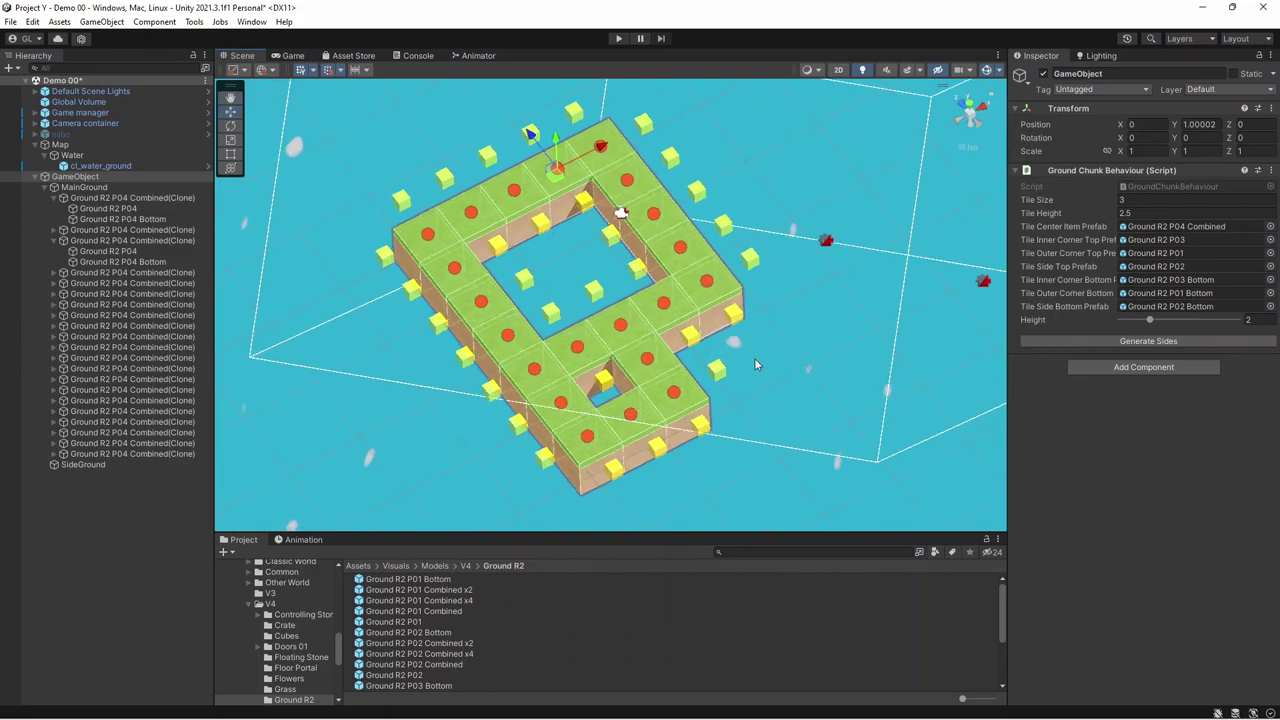
left_click(1158, 341)
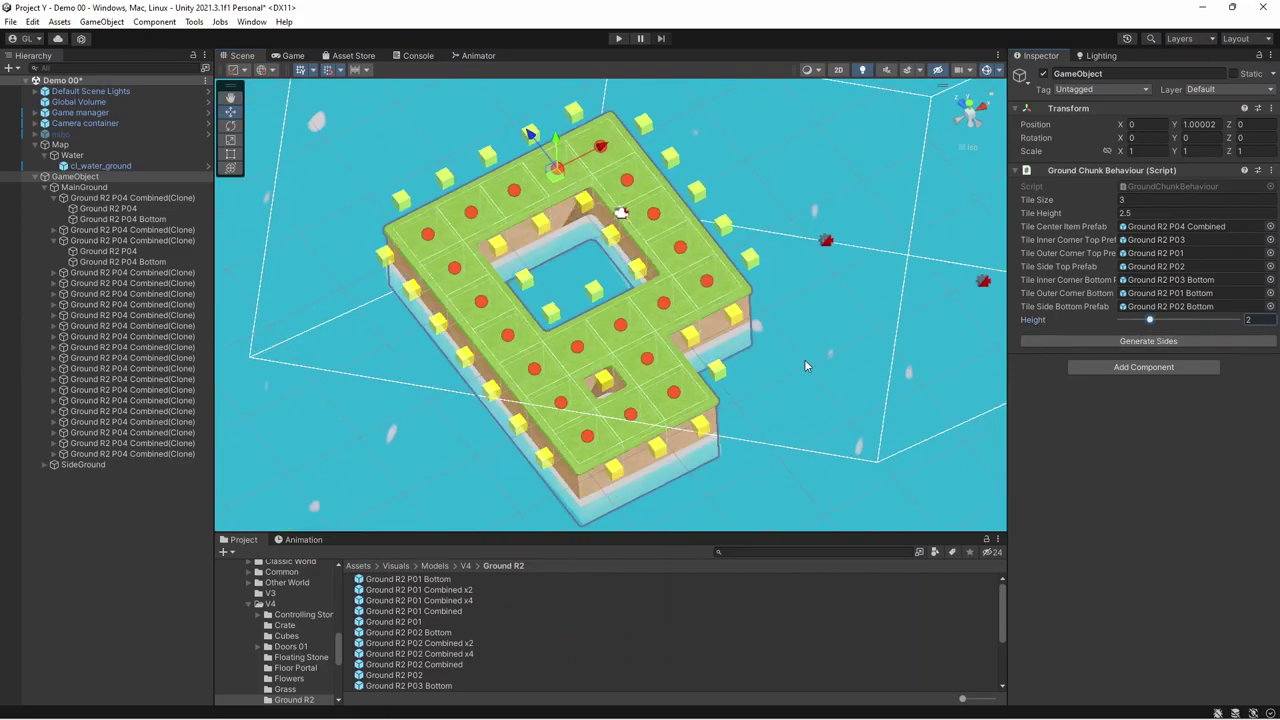
- Raise the looped chunk to about Y 3 and regenerate its sides at Height 3
left_click_drag(793, 348, 591, 163, "alt")
left_click_drag(1152, 320, 1170, 319)
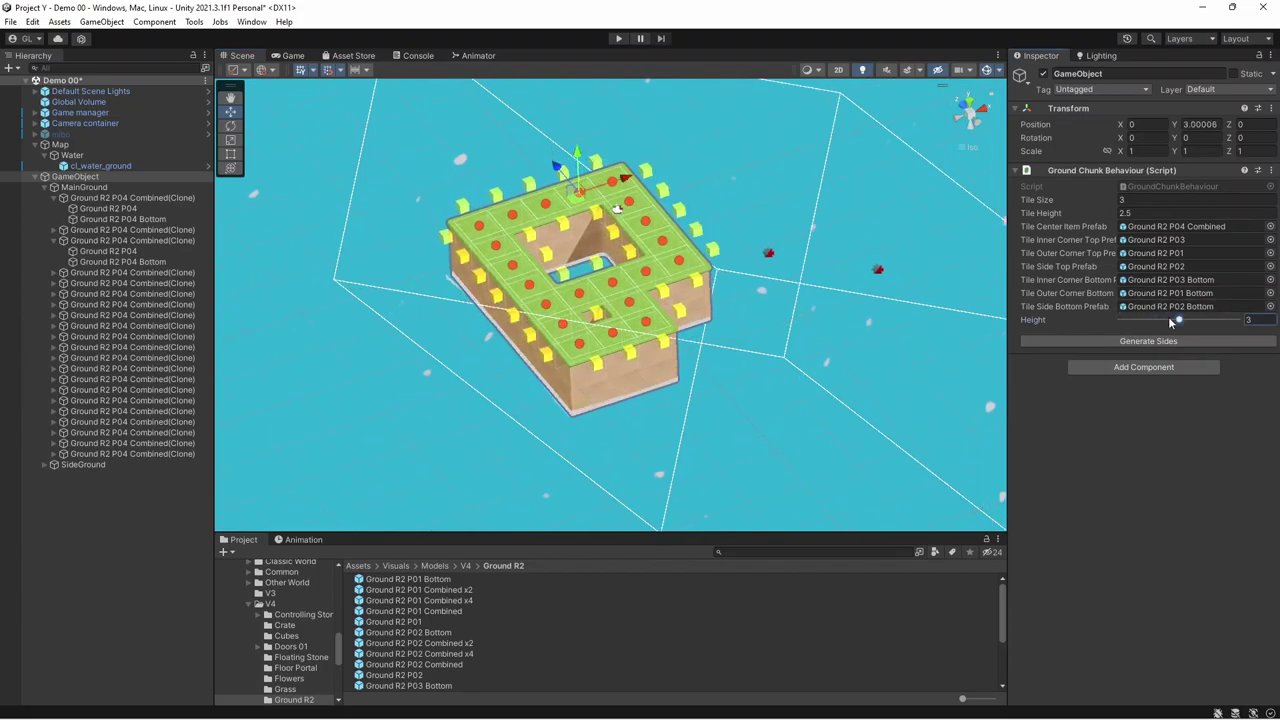
left_click(1164, 341)
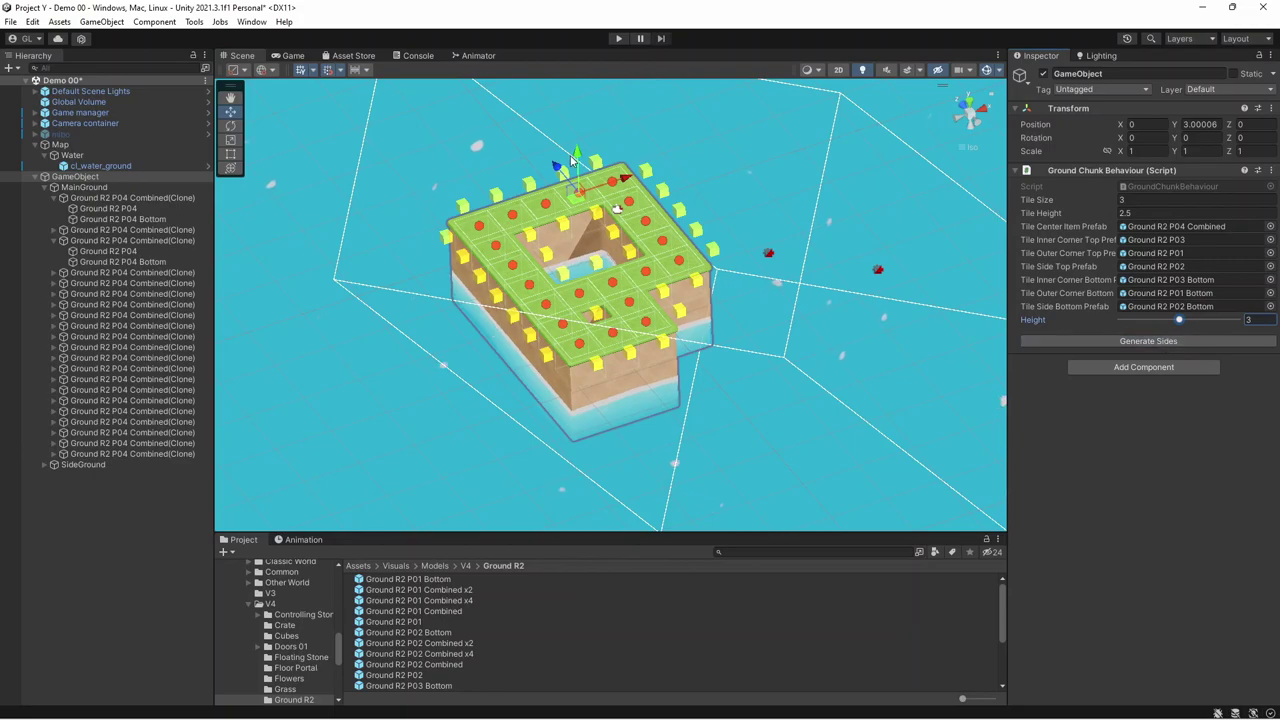
- Regenerate the looped chunk's sides at Height 5 with the chunk raised to about Y 8, and move the chunk back down
left_click_drag(576, 160, 580, 105)
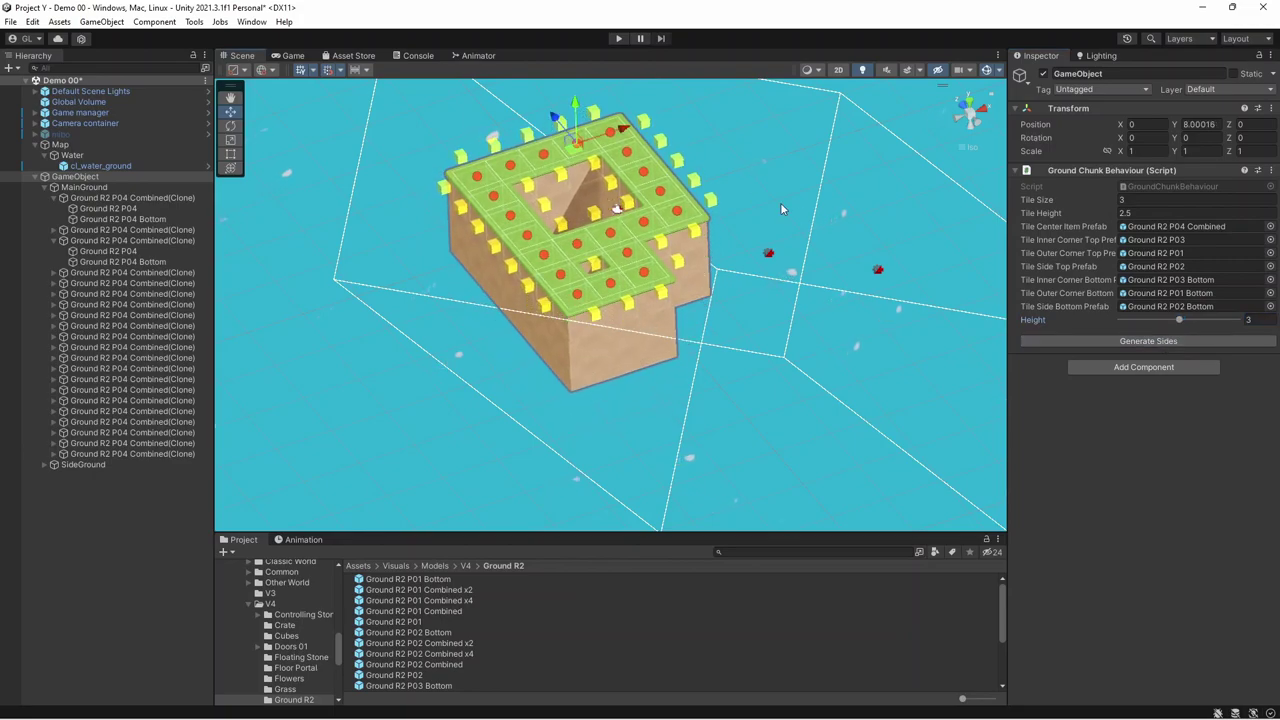
left_click_drag(1183, 316, 1228, 321)
left_click(1119, 342)
left_click(1210, 338)
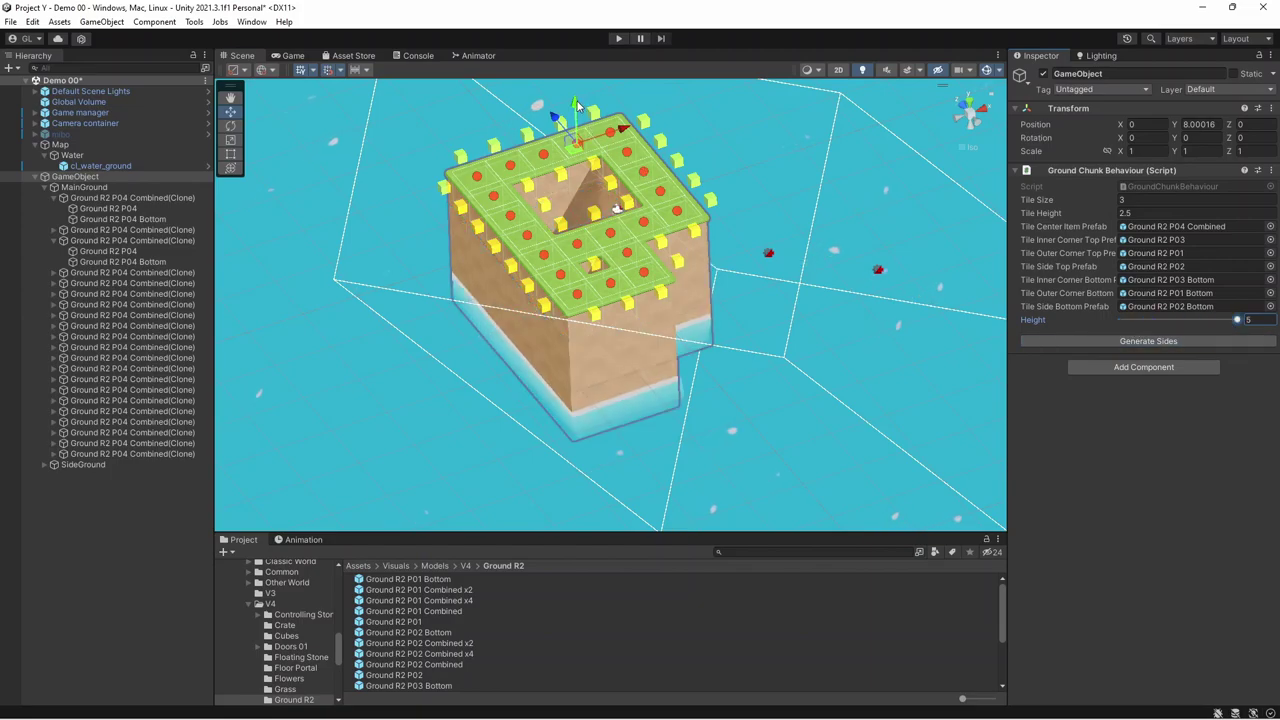
left_click_drag(577, 107, 580, 150)
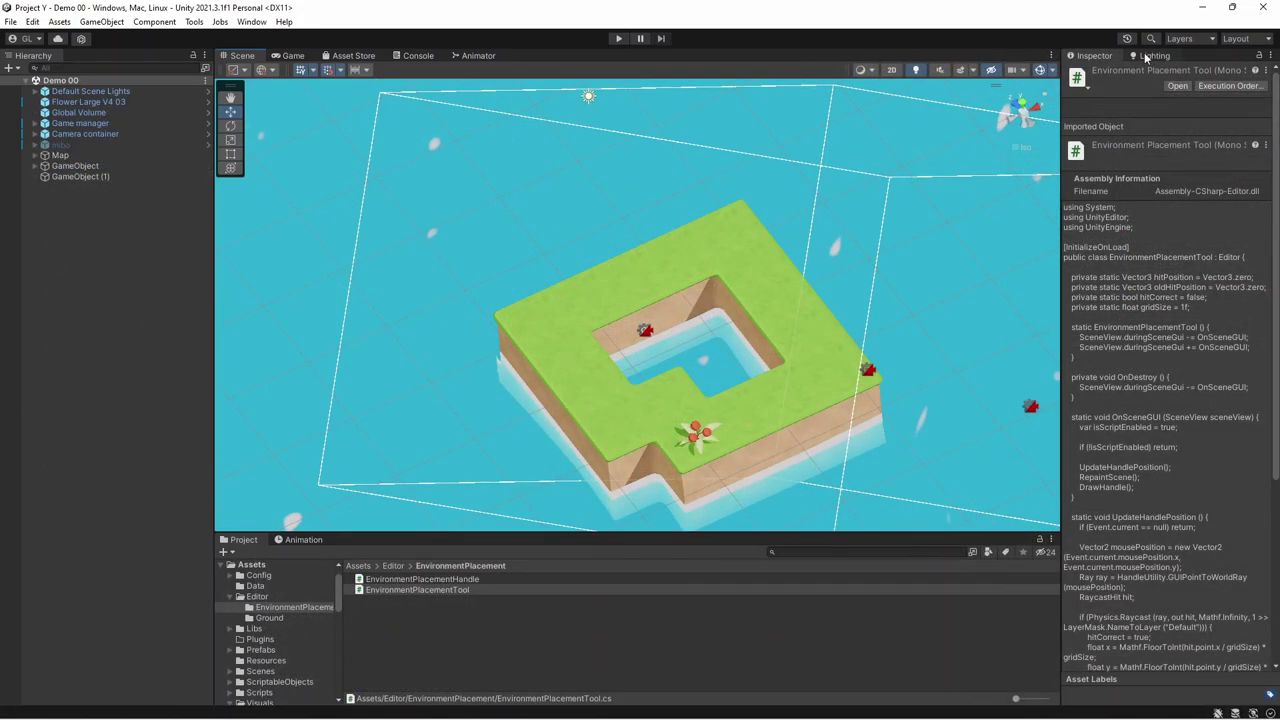
- Paint red fern prefabs onto the grass along the front and far sides of the ground loop with the Map Editor
left_click(1148, 56)
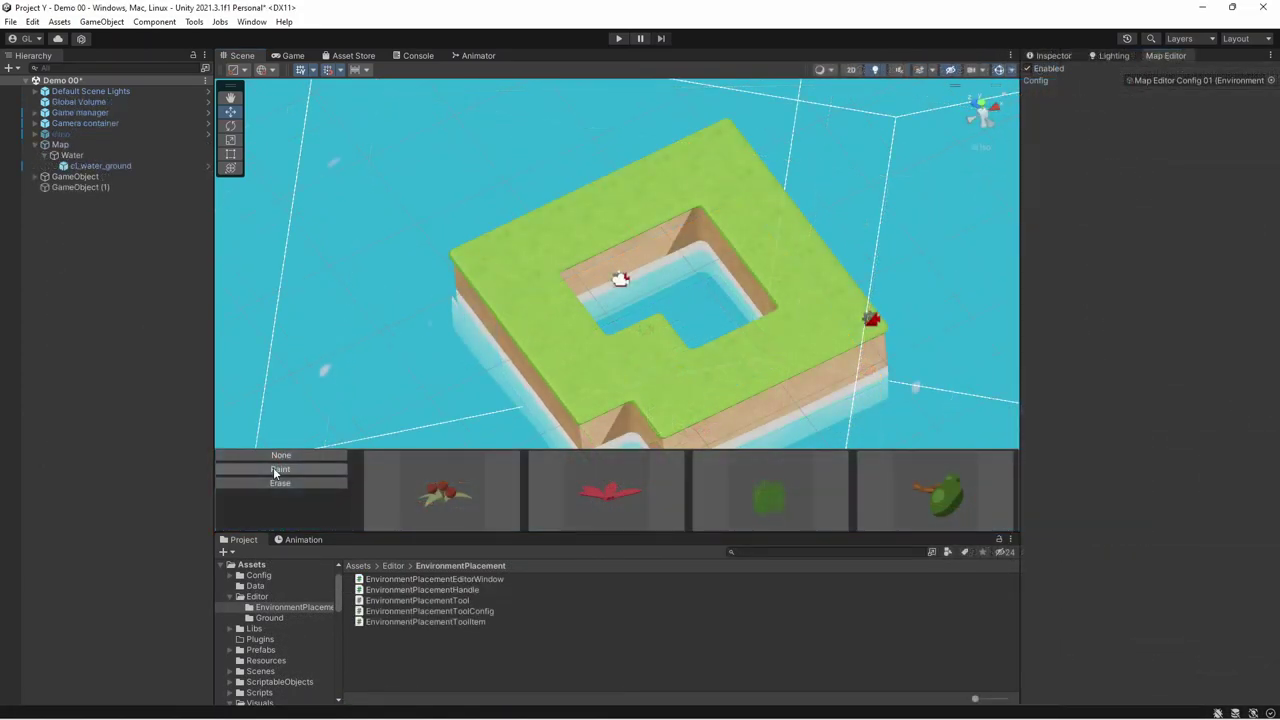
left_click(624, 505)
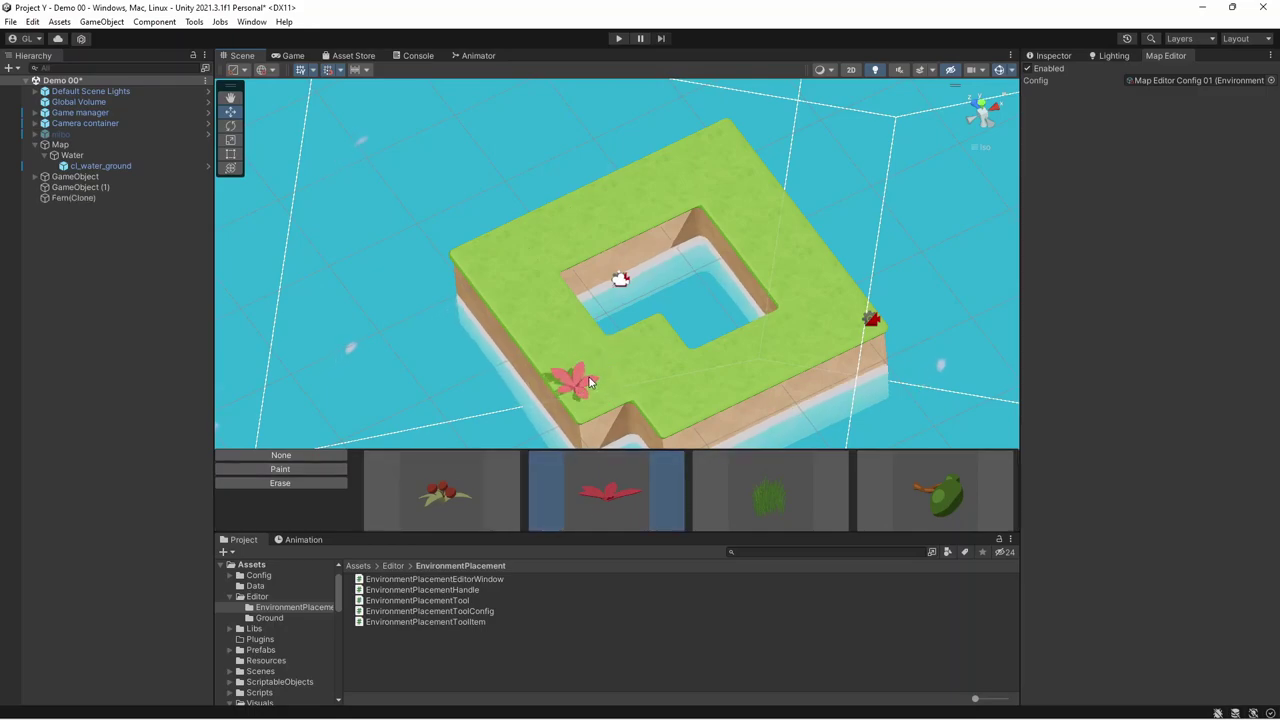
left_click(581, 339)
left_click(661, 384)
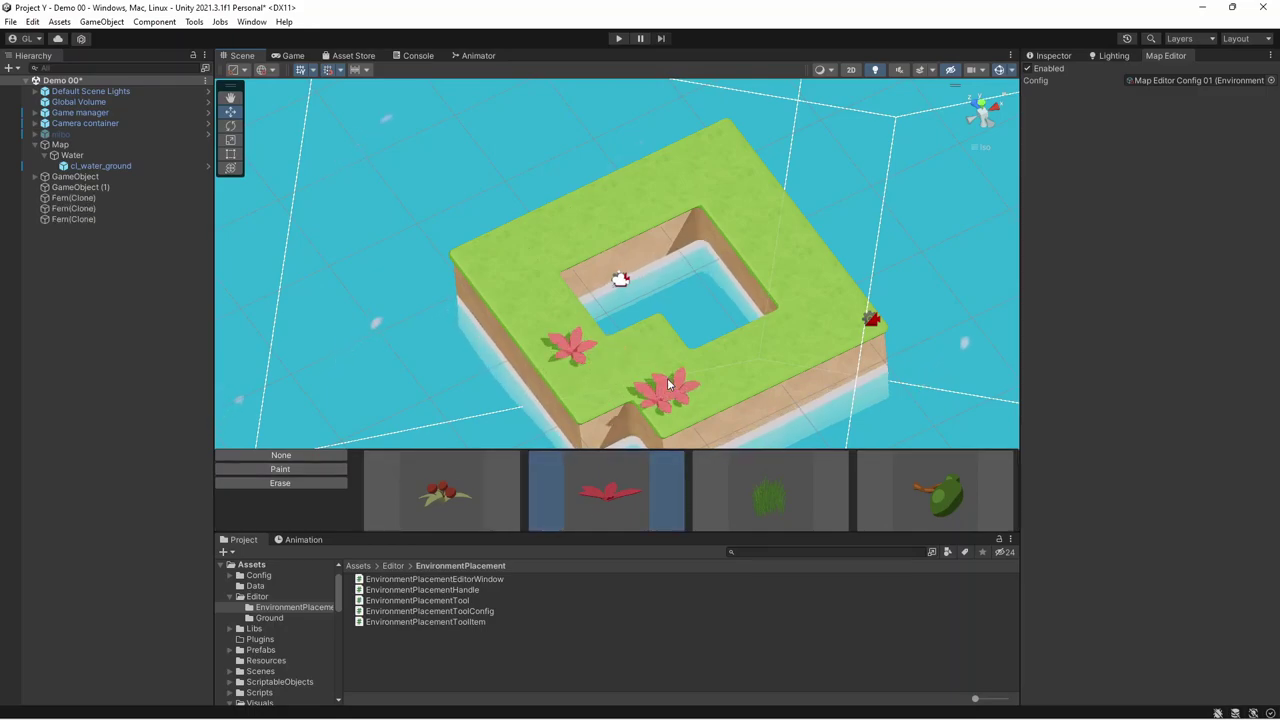
left_click(759, 357)
left_click(760, 234)
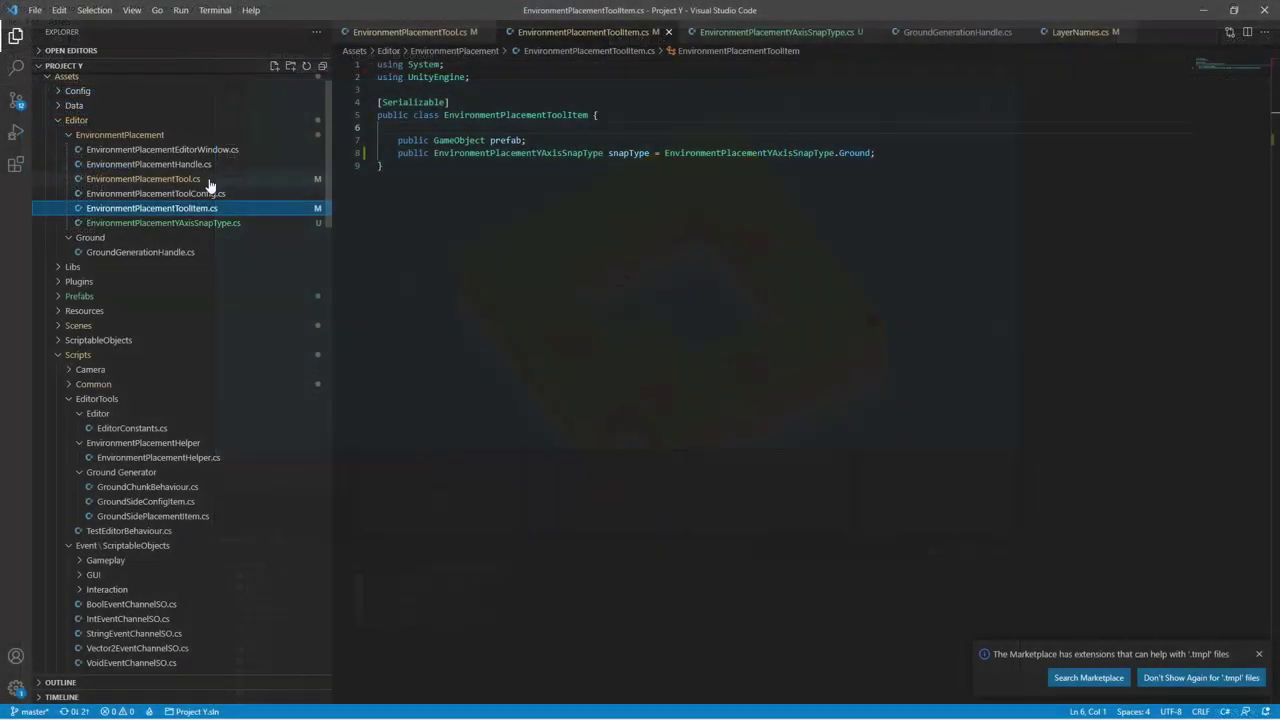
- In Visual Studio Code, add an EnvironmentPlacementYAxisSnapType snapType parameter to CheckPaintRaycast in EnvironmentPlacementTool.cs
left_click(208, 180)
scroll(690, 288, "up", 5)
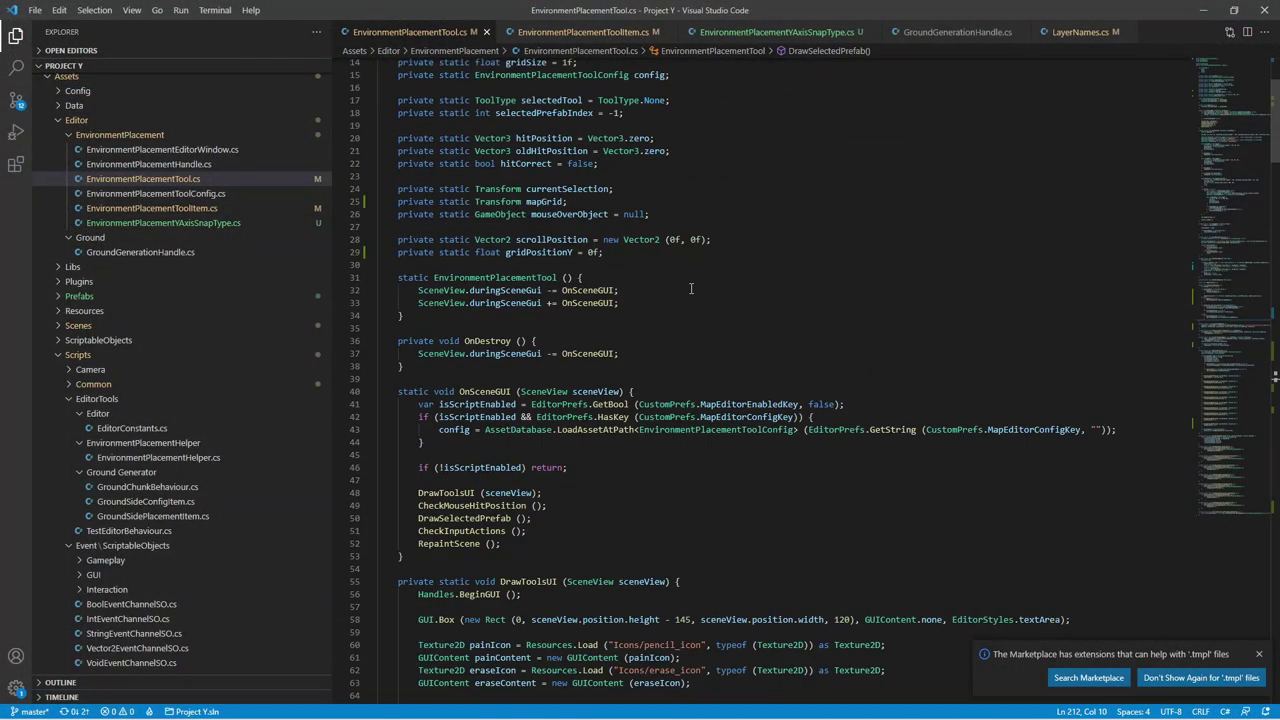
left_click(470, 493)
scroll(570, 500, "down", 11)
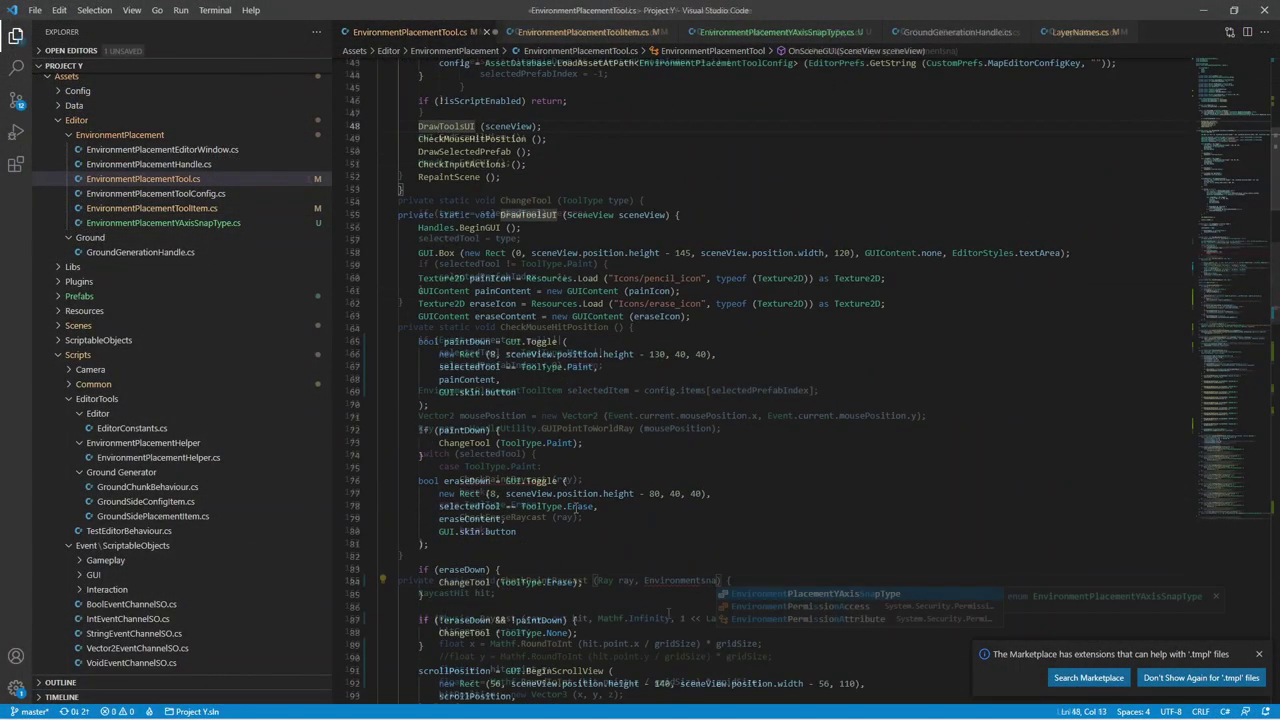
type("lacementYAxisSnapType snapType")
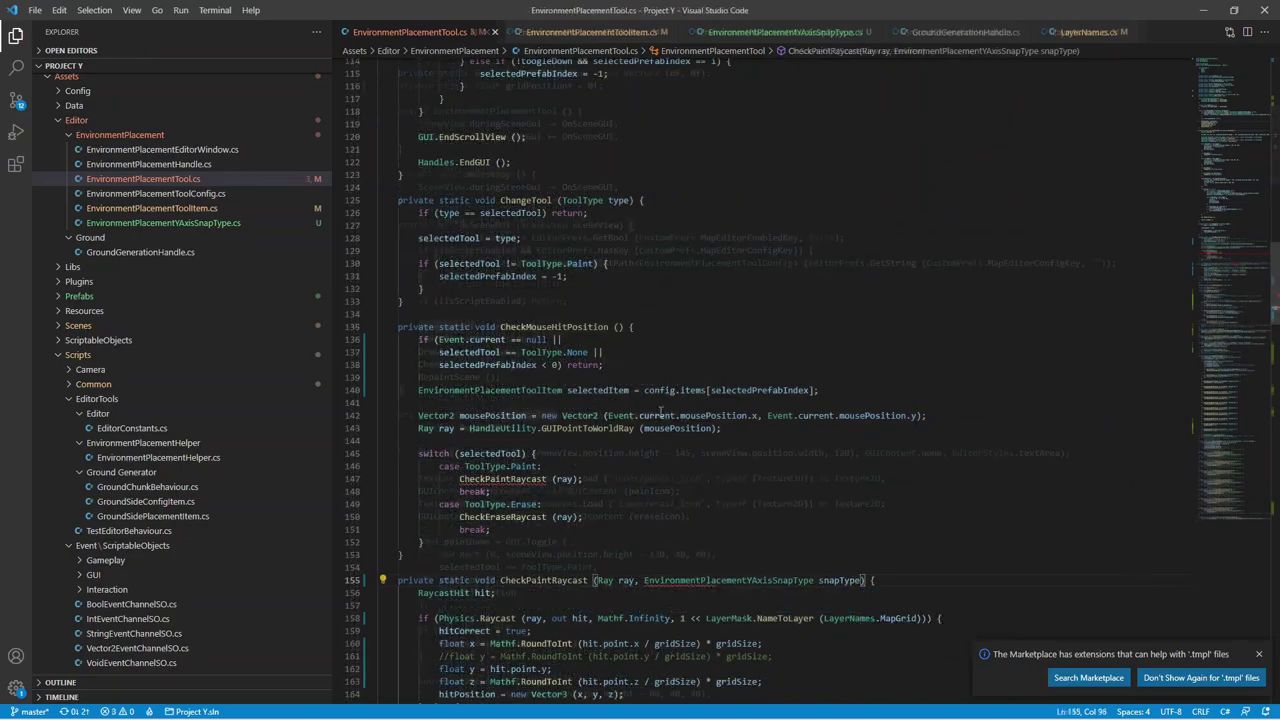
- Pass selectedItem.snapType as the second argument of the CheckPaintRaycast call in CheckMouseHitPosition
scroll(582, 475, "down", 4)
type(", selectedItem.snapType")
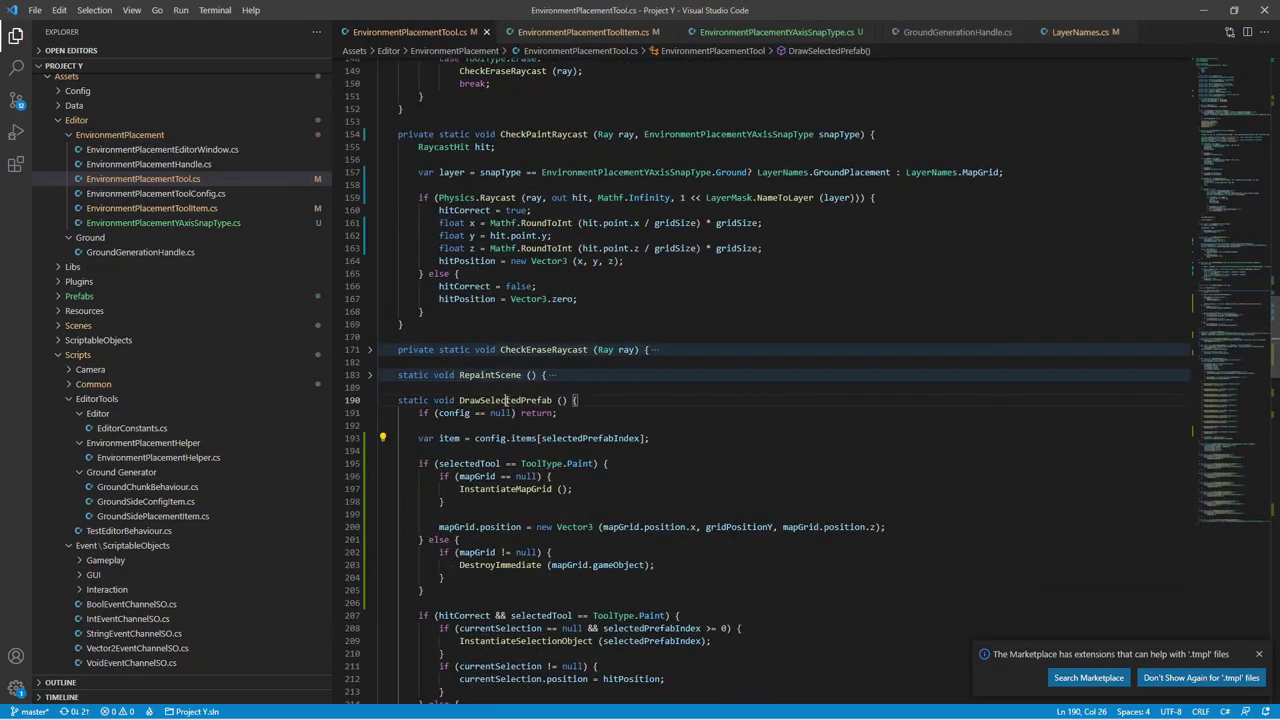
scroll(569, 461, "up", 20)
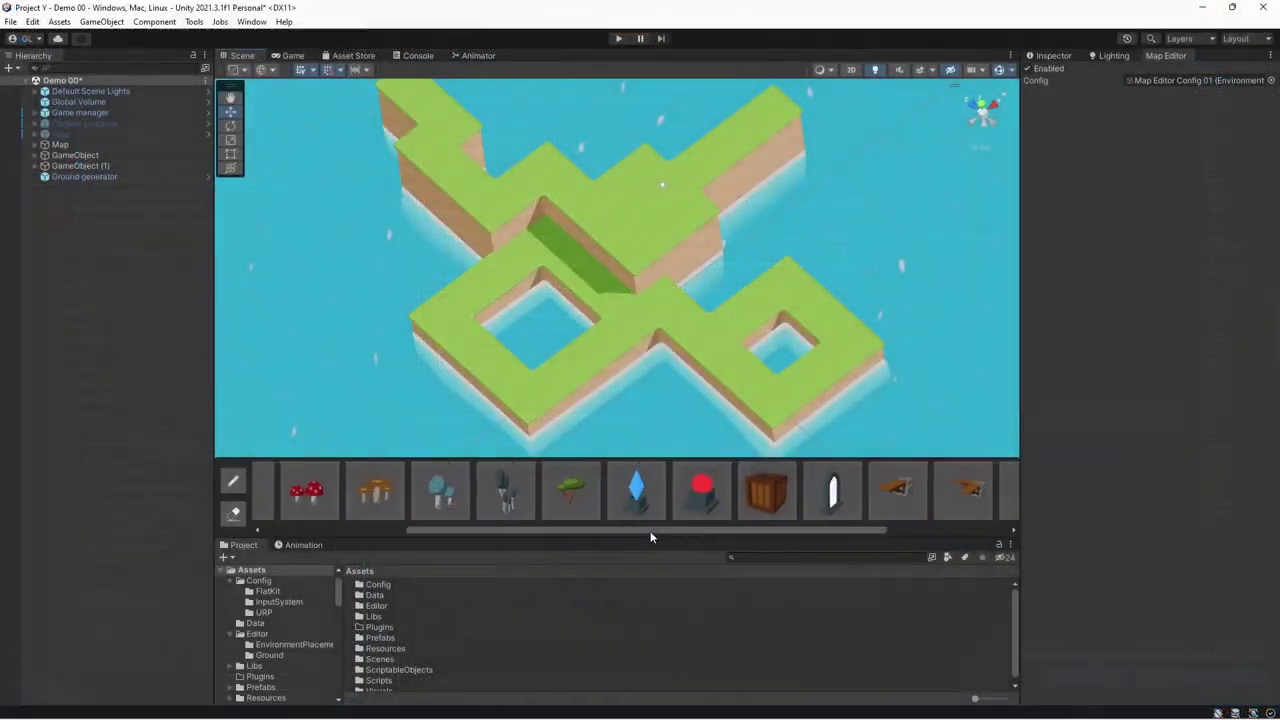
- In Unity, paint two Flower Large V4 03 prefabs onto the lower ground beside the larger square hole
left_click_drag(650, 531, 492, 528)
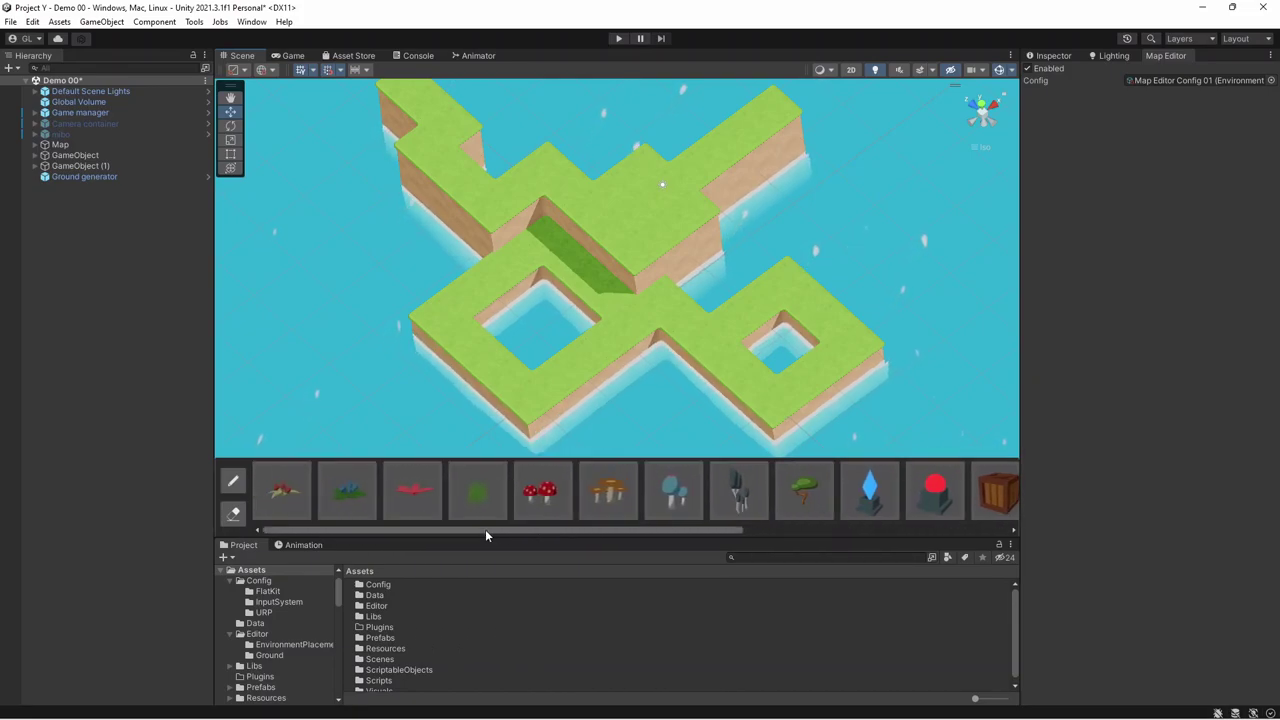
left_click(237, 483)
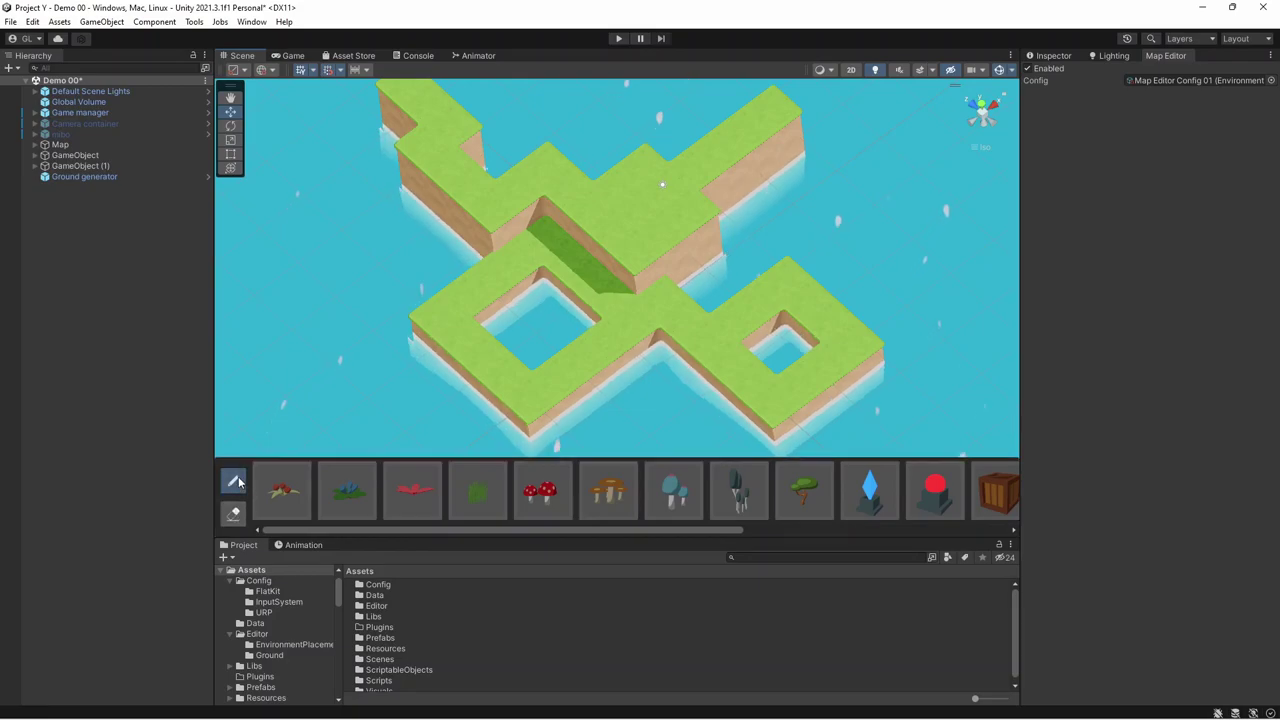
left_click(283, 490)
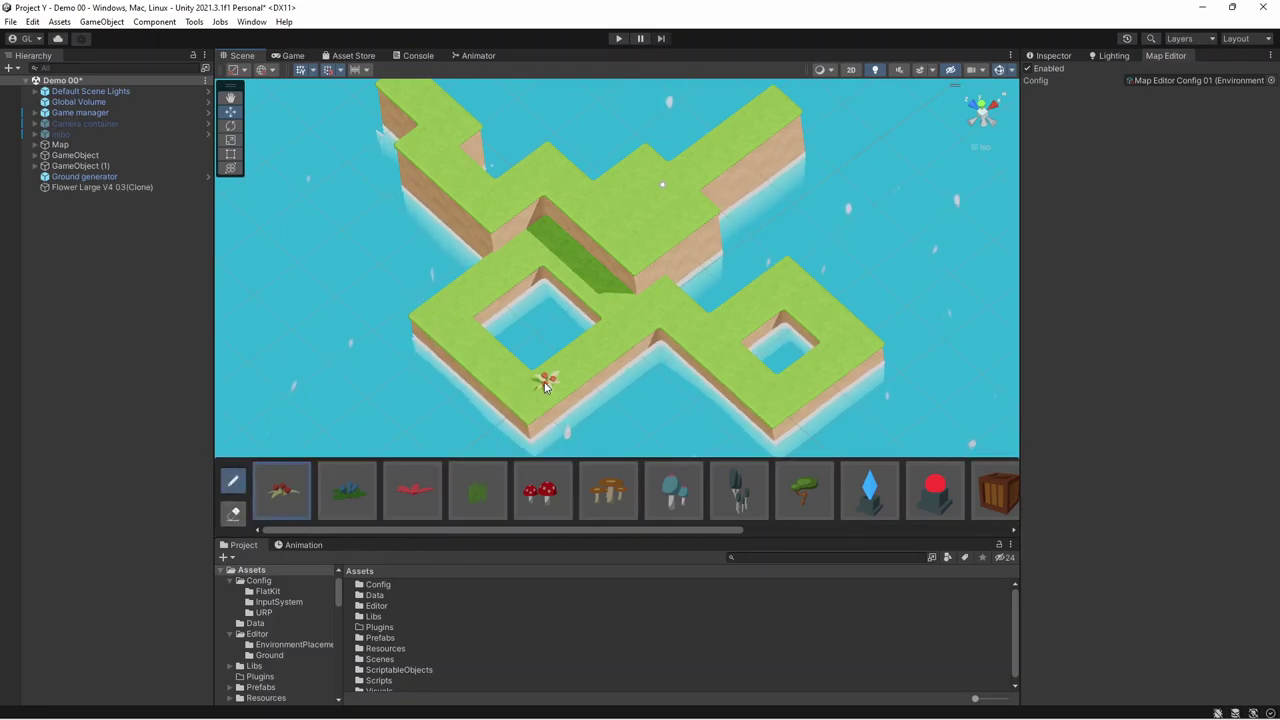
left_click(545, 386)
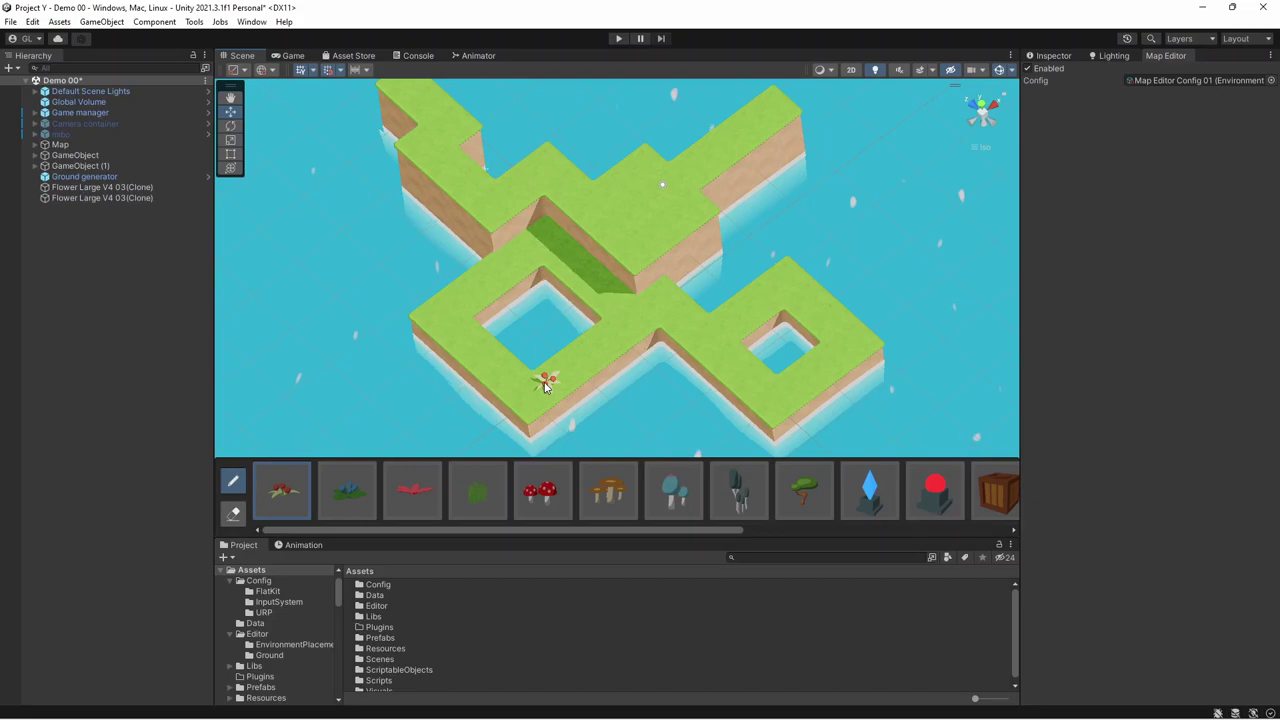
scroll(608, 340, "up", 3)
left_click(605, 341)
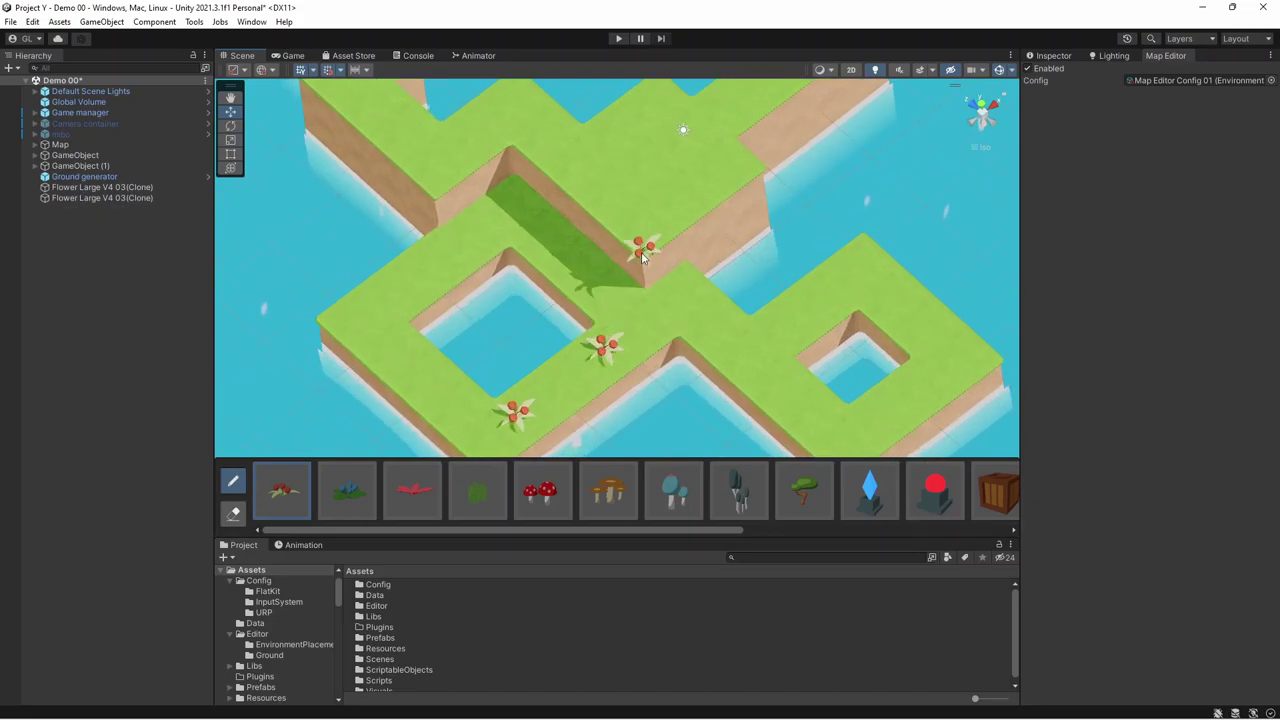
- Paint another Flower Large V4 03 on the upper ground, and Tree Large V4 02 prefabs near the smaller square hole and on the upper ground
left_click(636, 208)
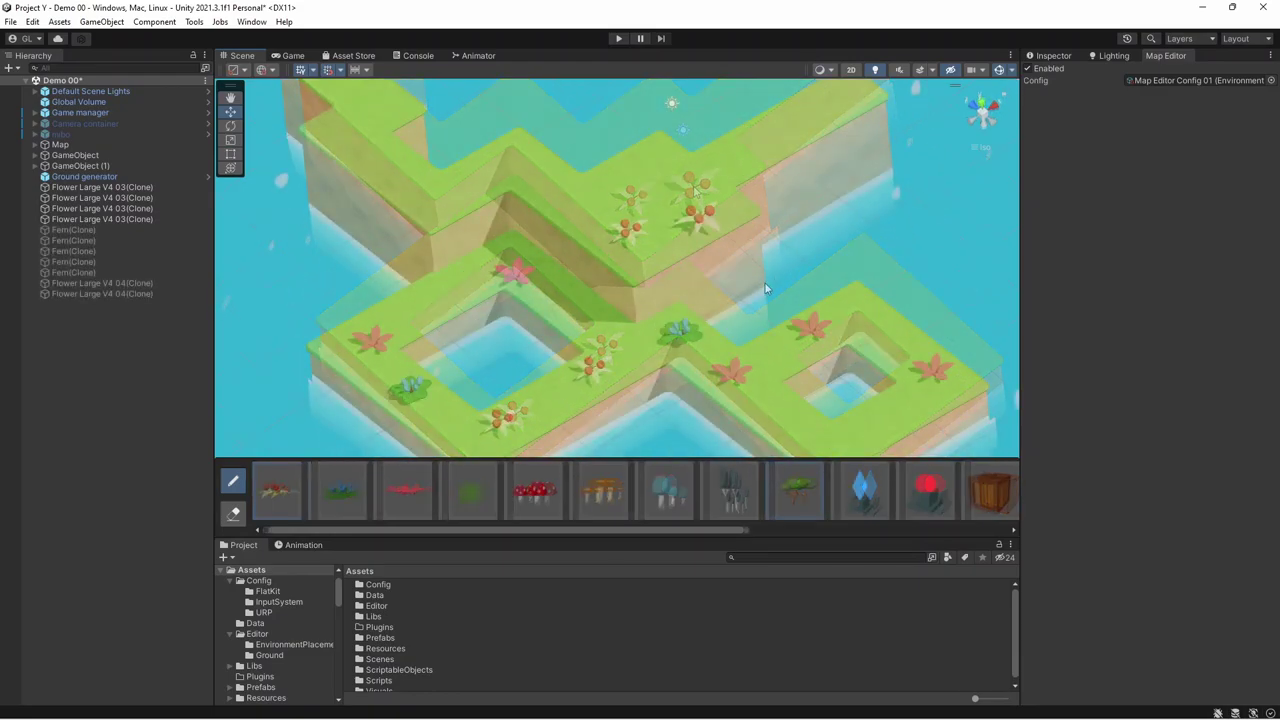
left_click(785, 400)
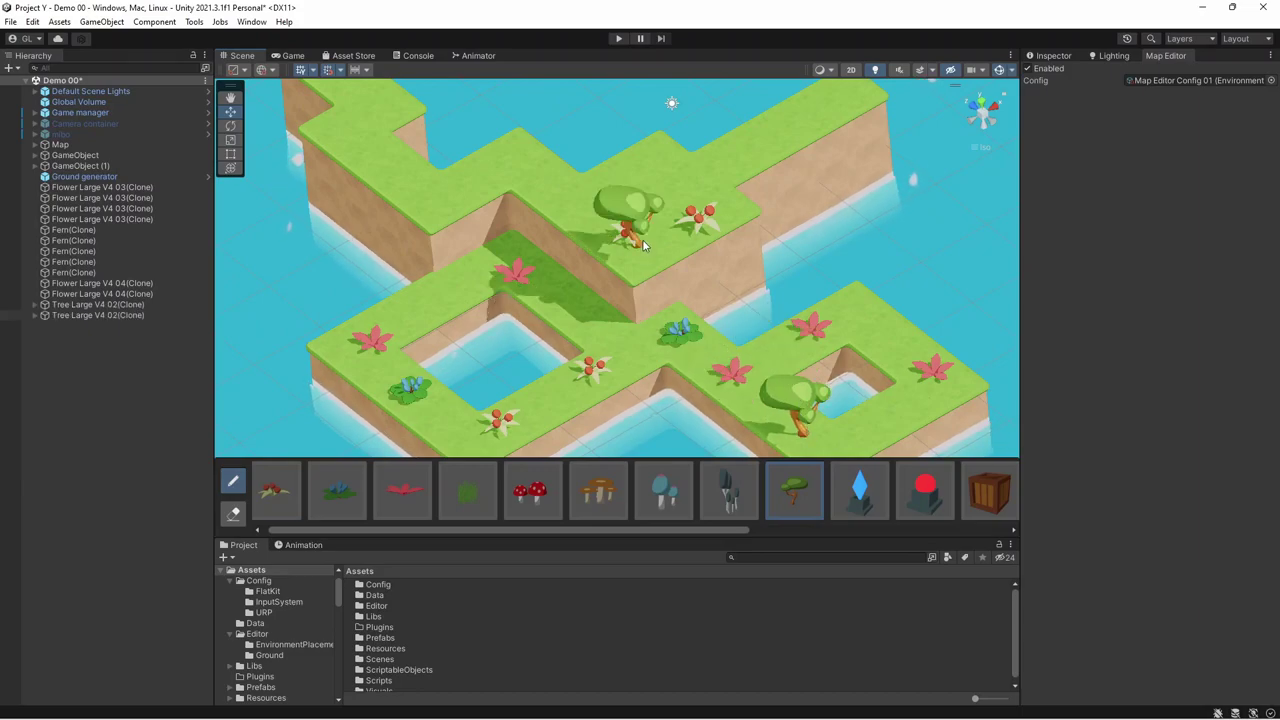
left_click(645, 204)
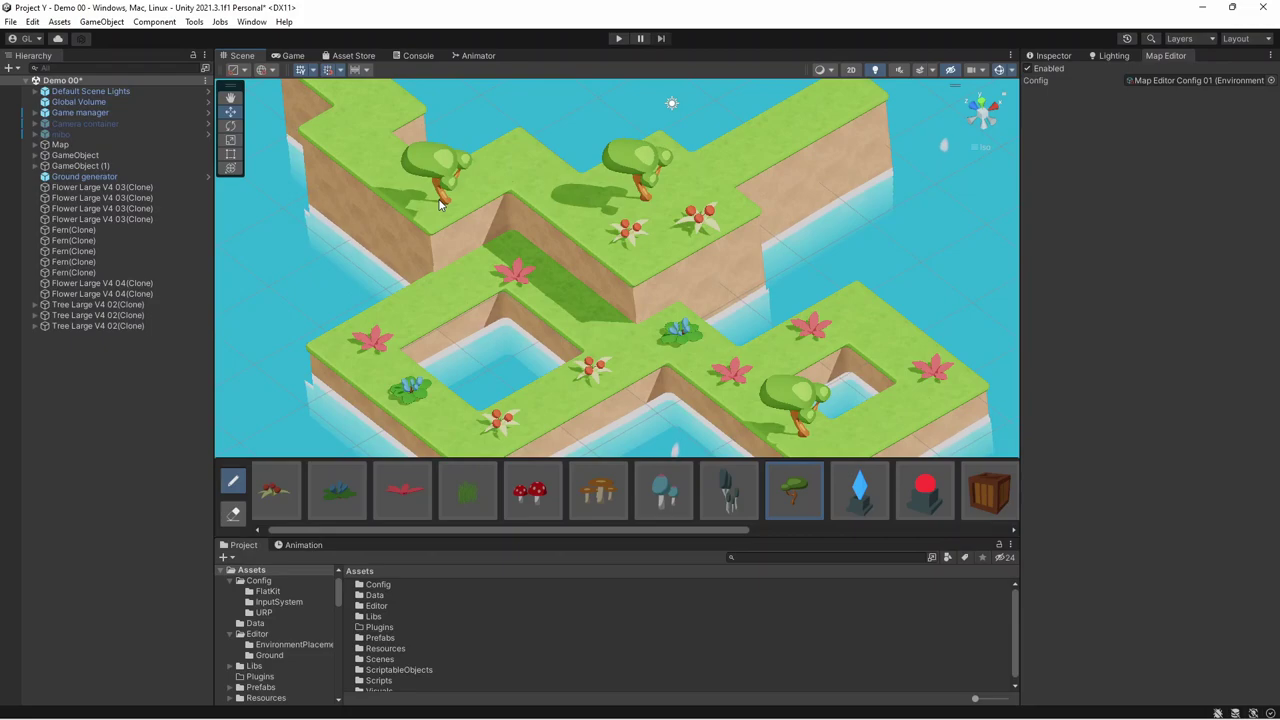
left_click(433, 205)
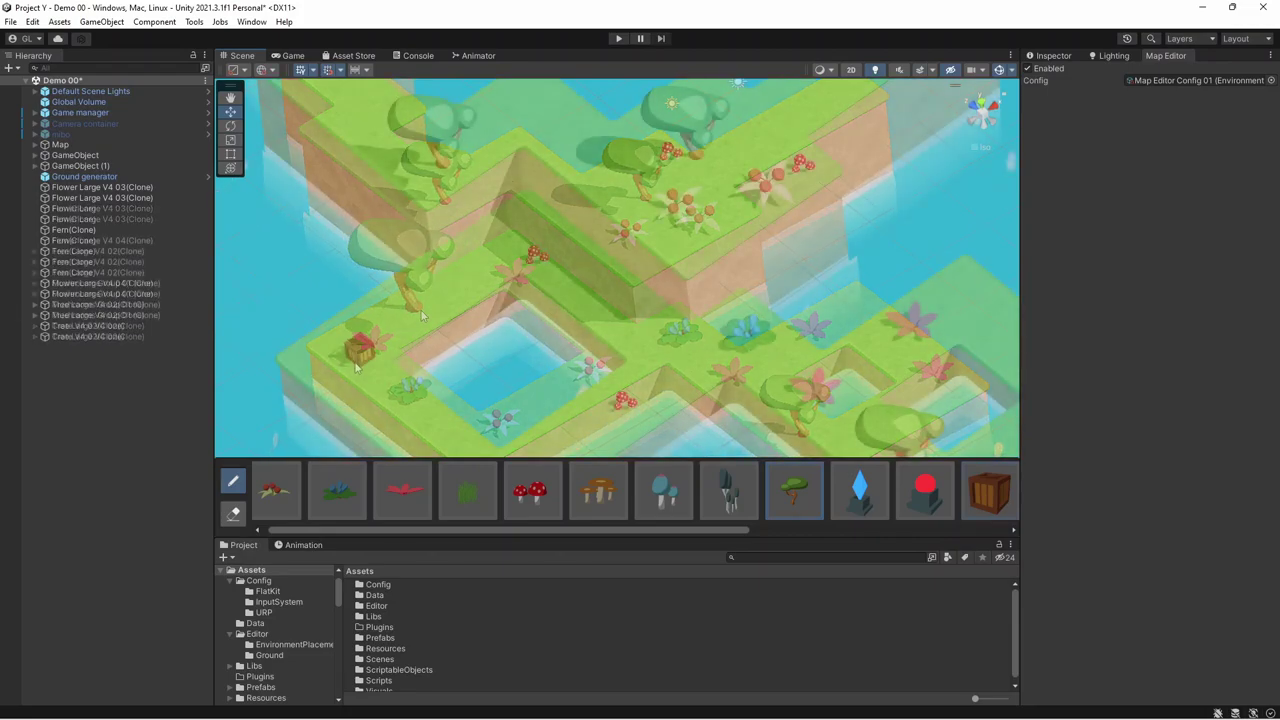
- Paint a cluster of four Crate V4 02 prefabs at the outer corner beside the larger square hole
left_click(330, 340)
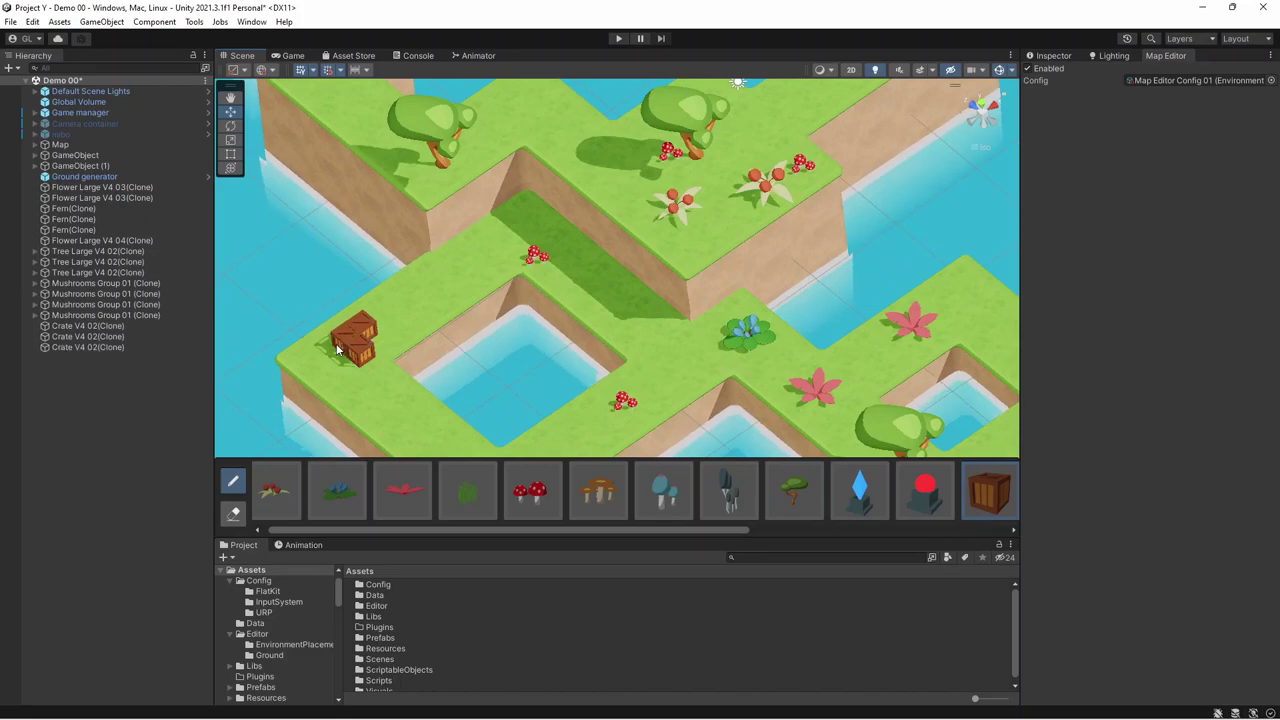
left_click(323, 337)
left_click(390, 326)
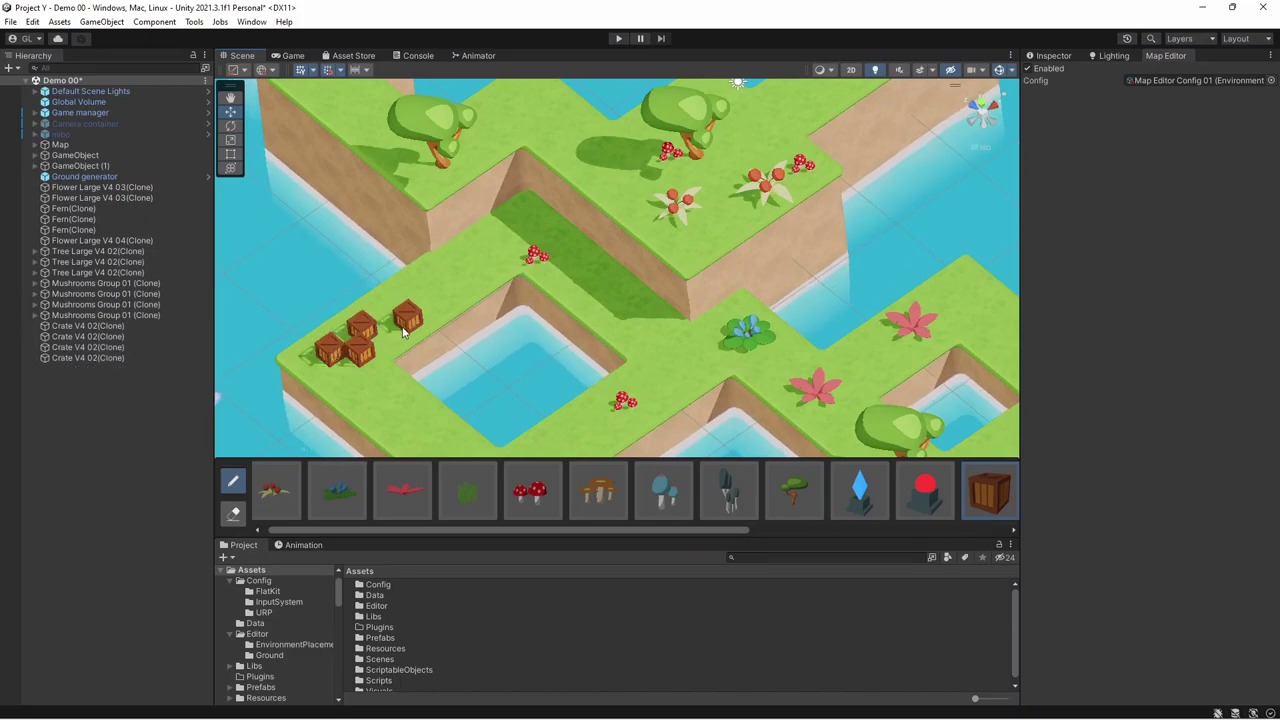
left_click(396, 332)
- Paint a Control Stone 04 diamond on the far corner by the smaller square hole, and a Mushroom V4 03 near the blue flower
left_click(860, 490)
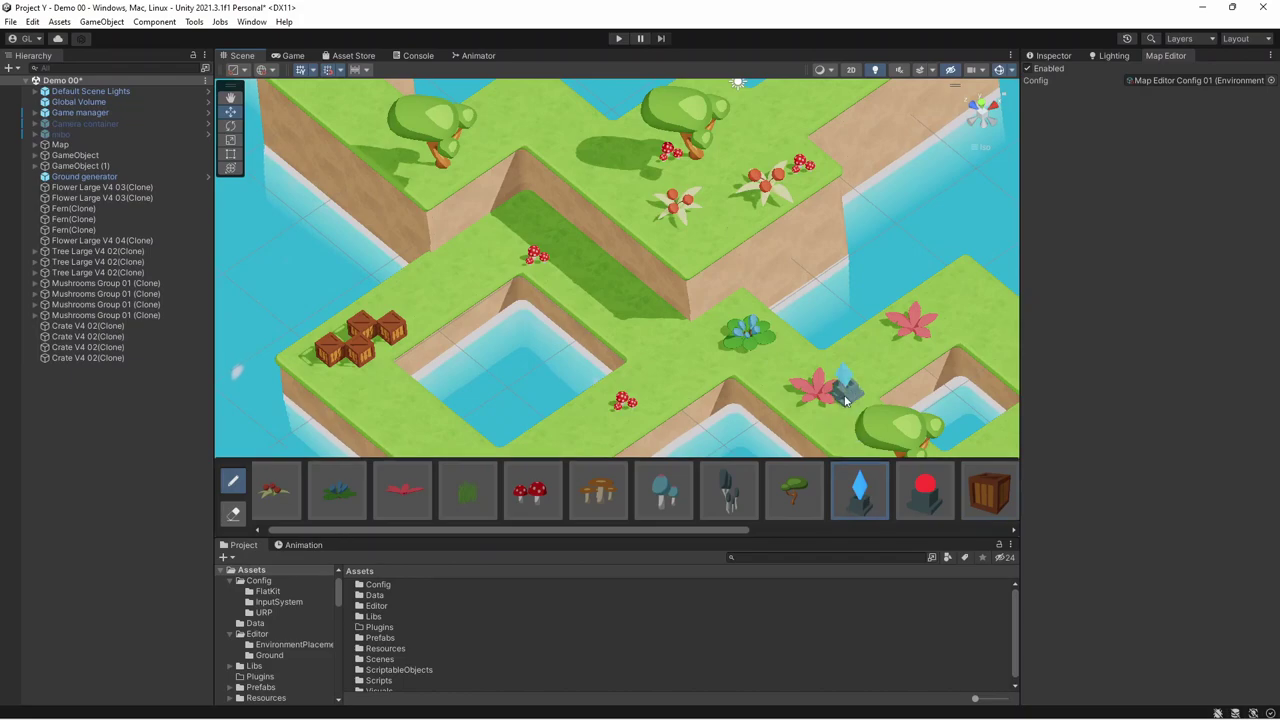
left_click(960, 293)
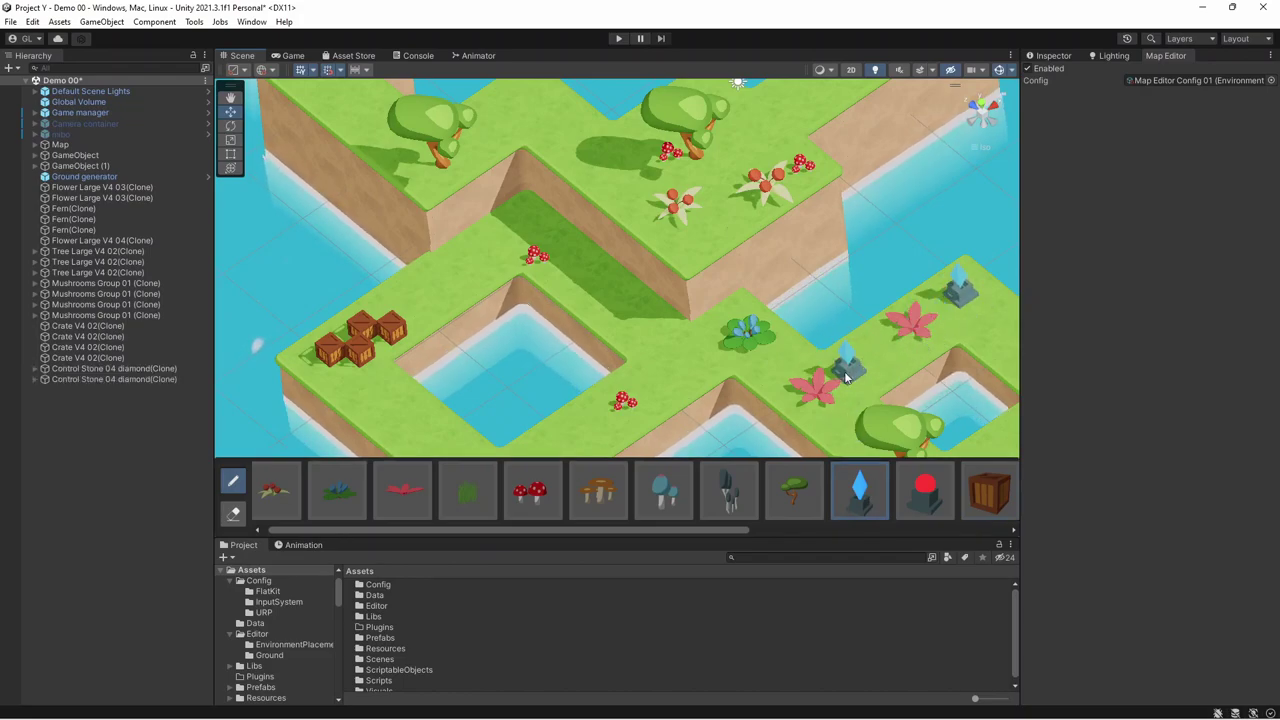
left_click(726, 490)
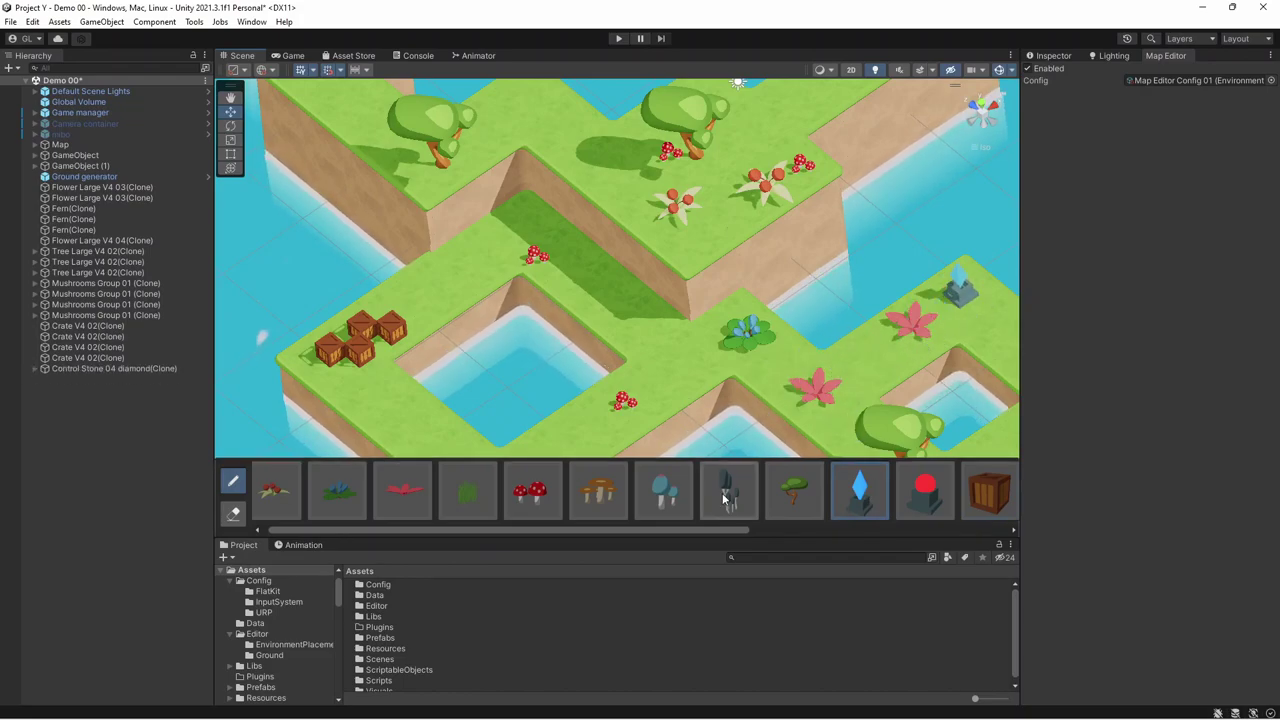
left_click(727, 340)
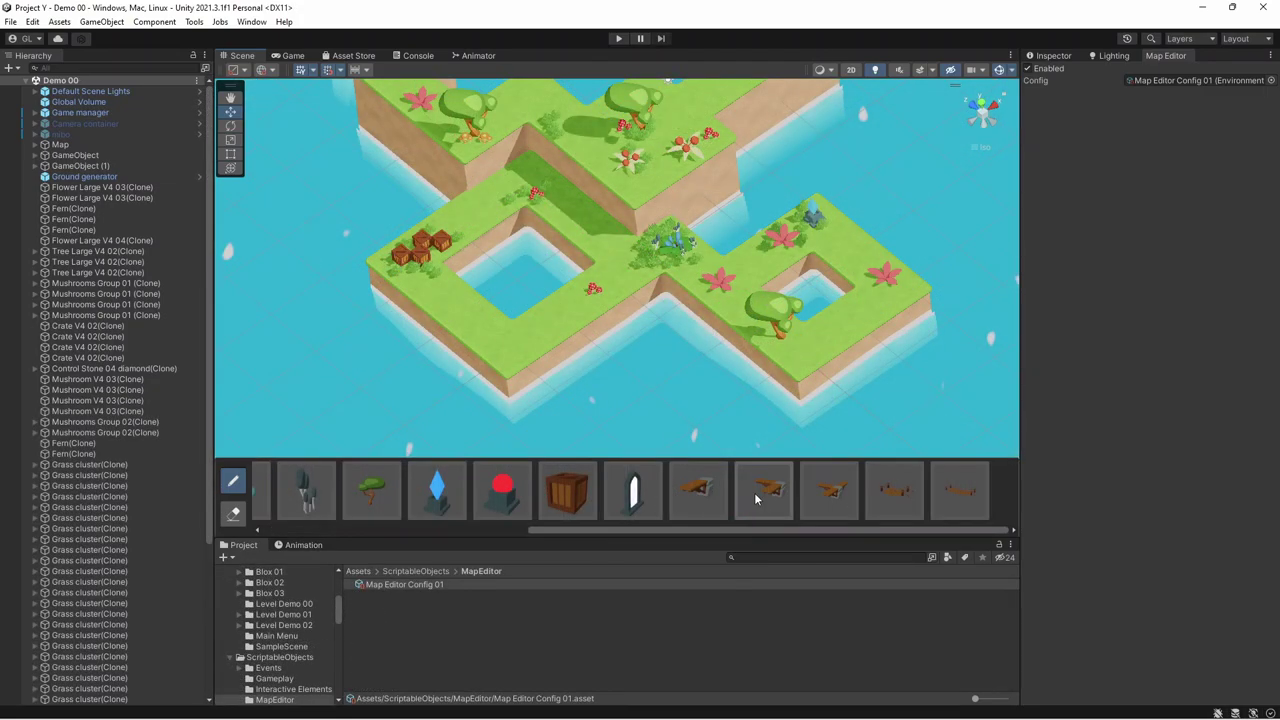
- Place wooden bridge prefabs with stone bases across the front gap and at the outer edge beside the smaller square hole
left_click(757, 492)
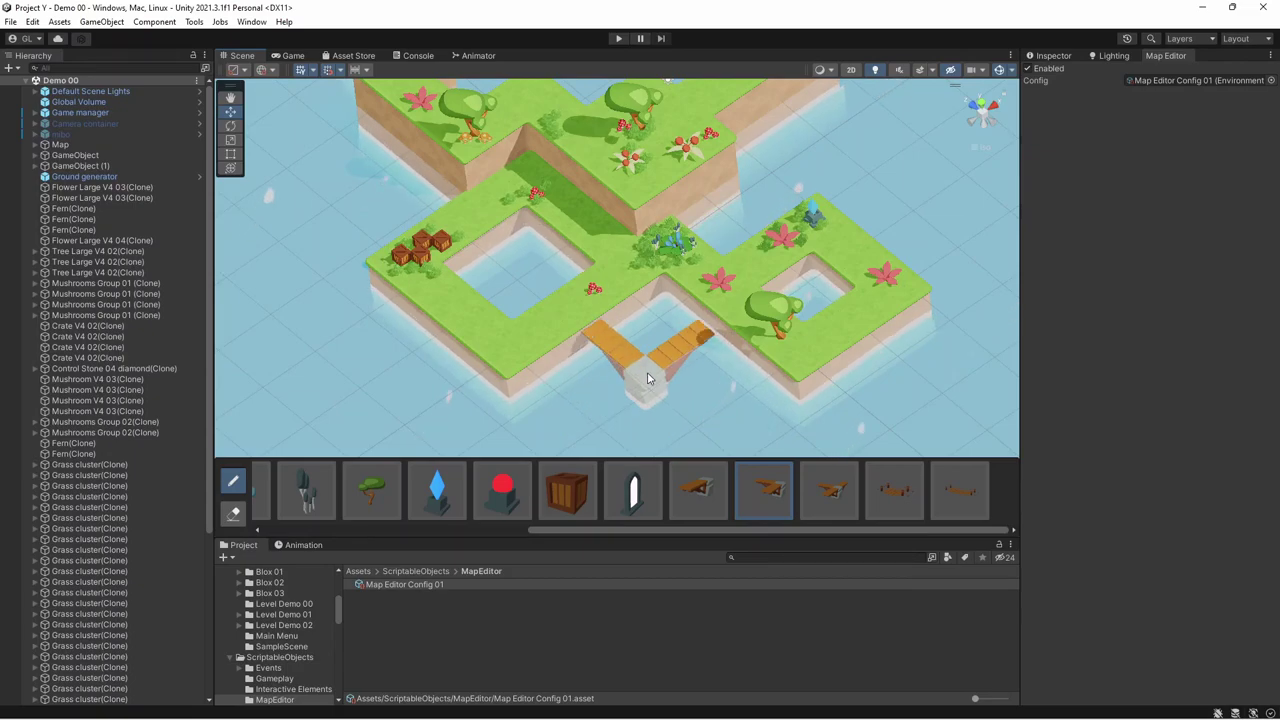
scroll(648, 378, "up", 1)
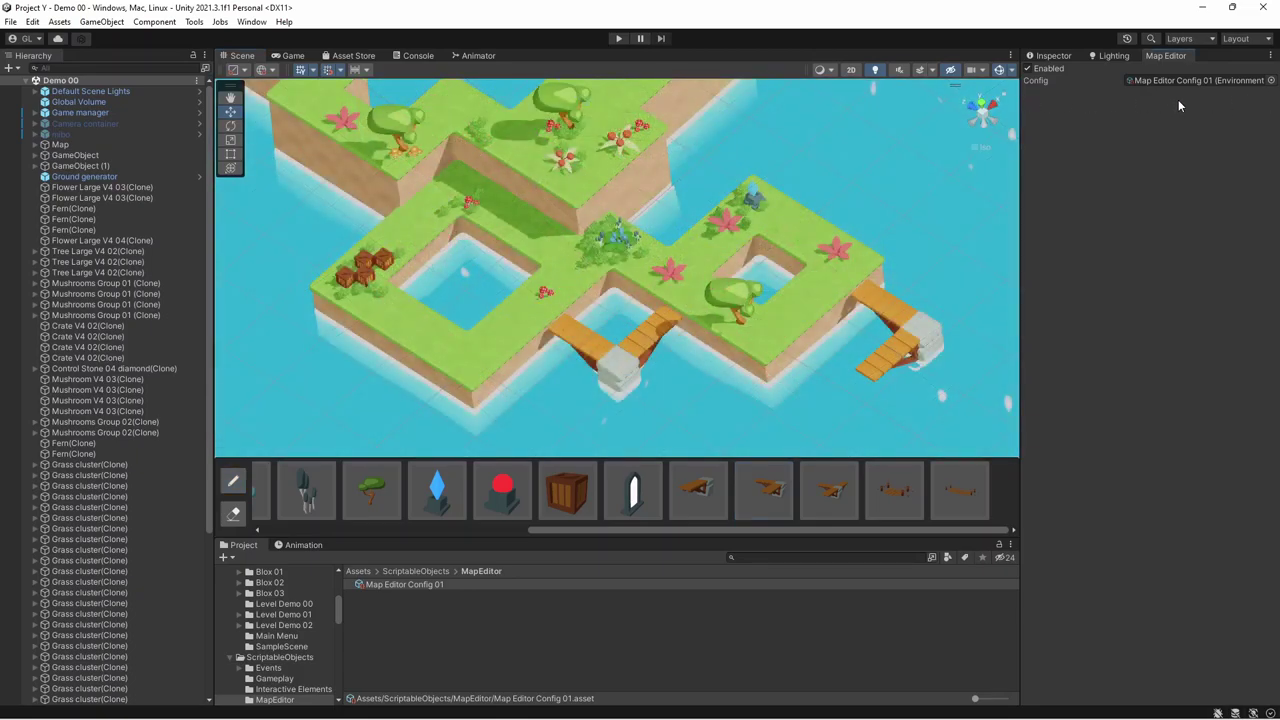
- Disable the Map Editor and enable it again
left_click(1031, 69)
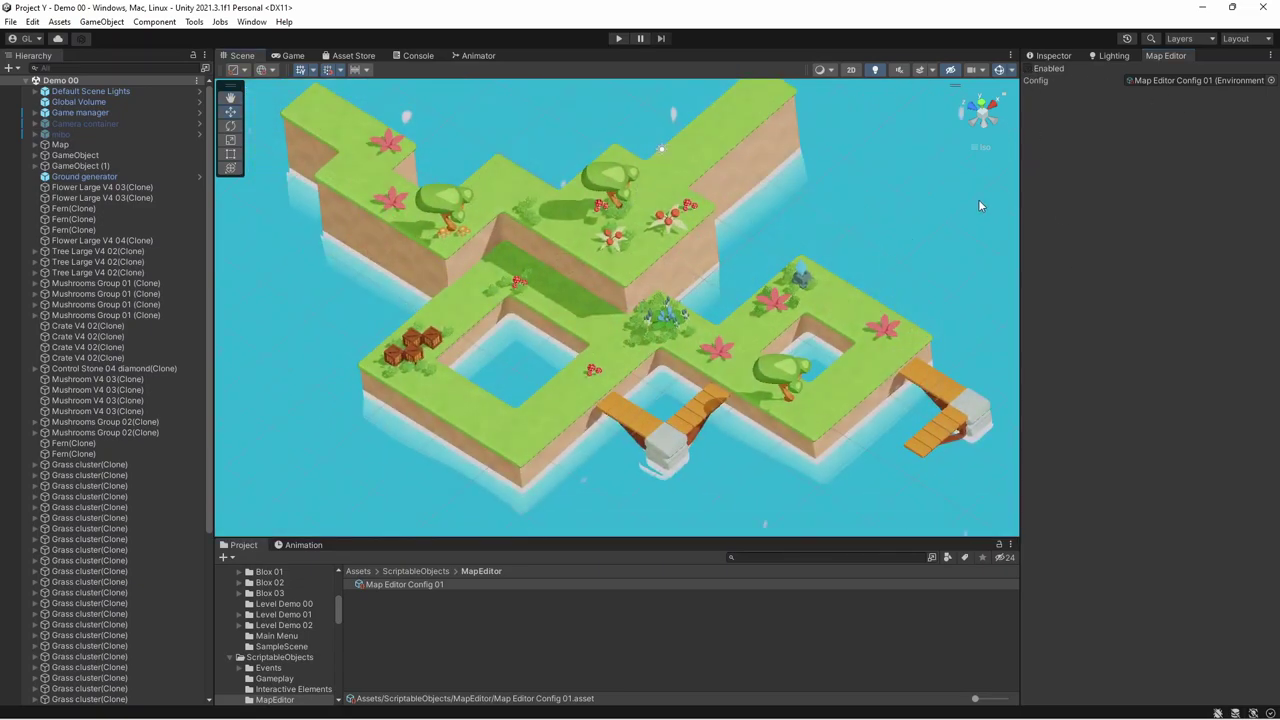
left_click(1028, 69)
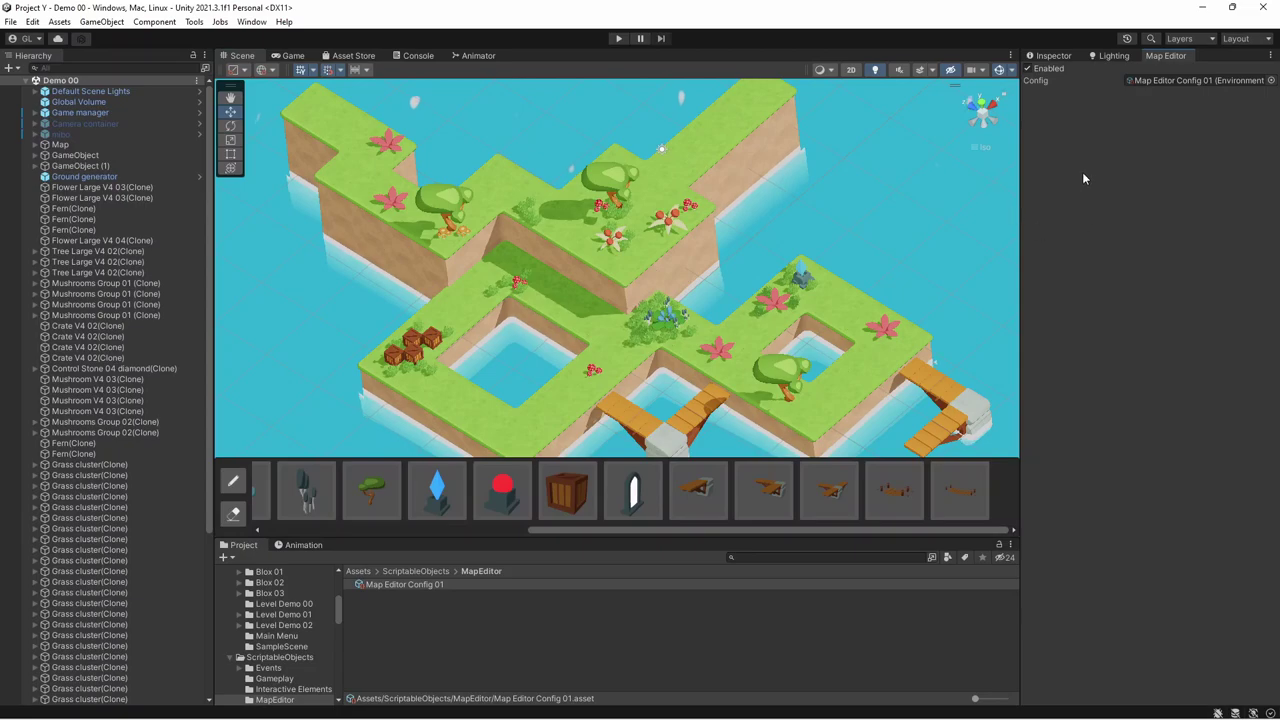
- Open the Map Editor Config 01 asset in the Inspector and remove the Flower Large V4 03 element from its Items list
left_click(1170, 80)
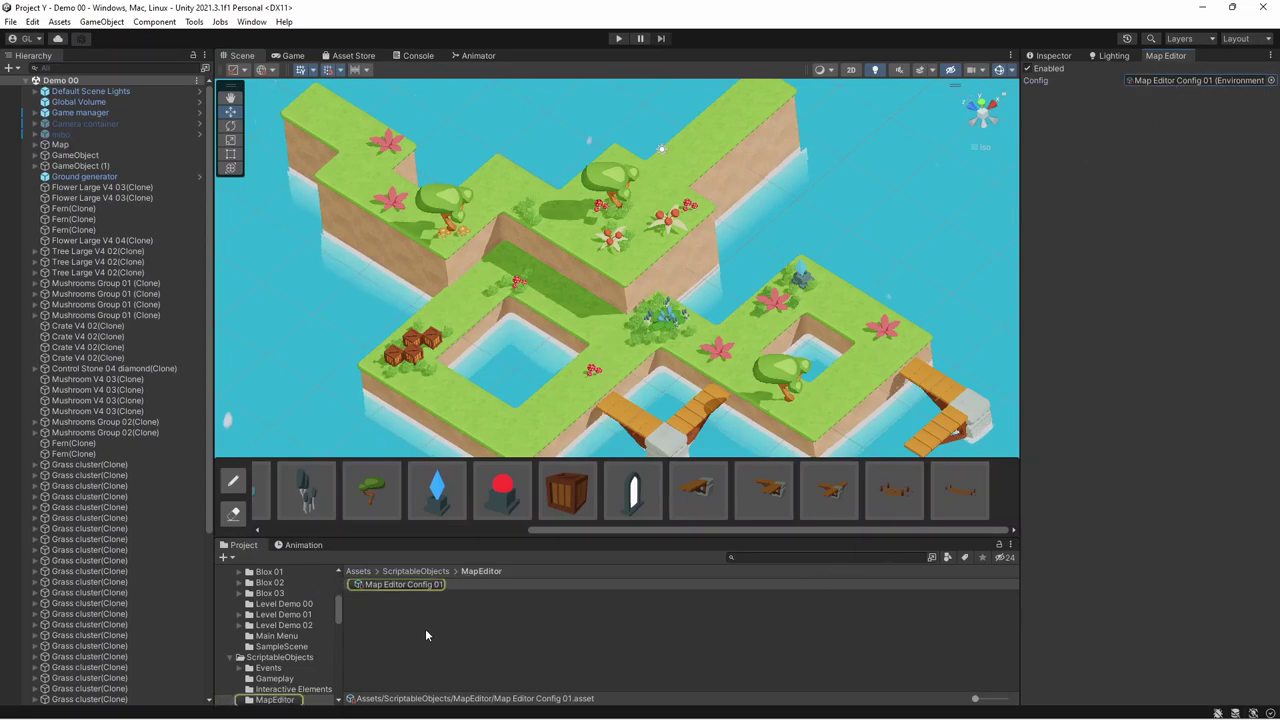
left_click(391, 585)
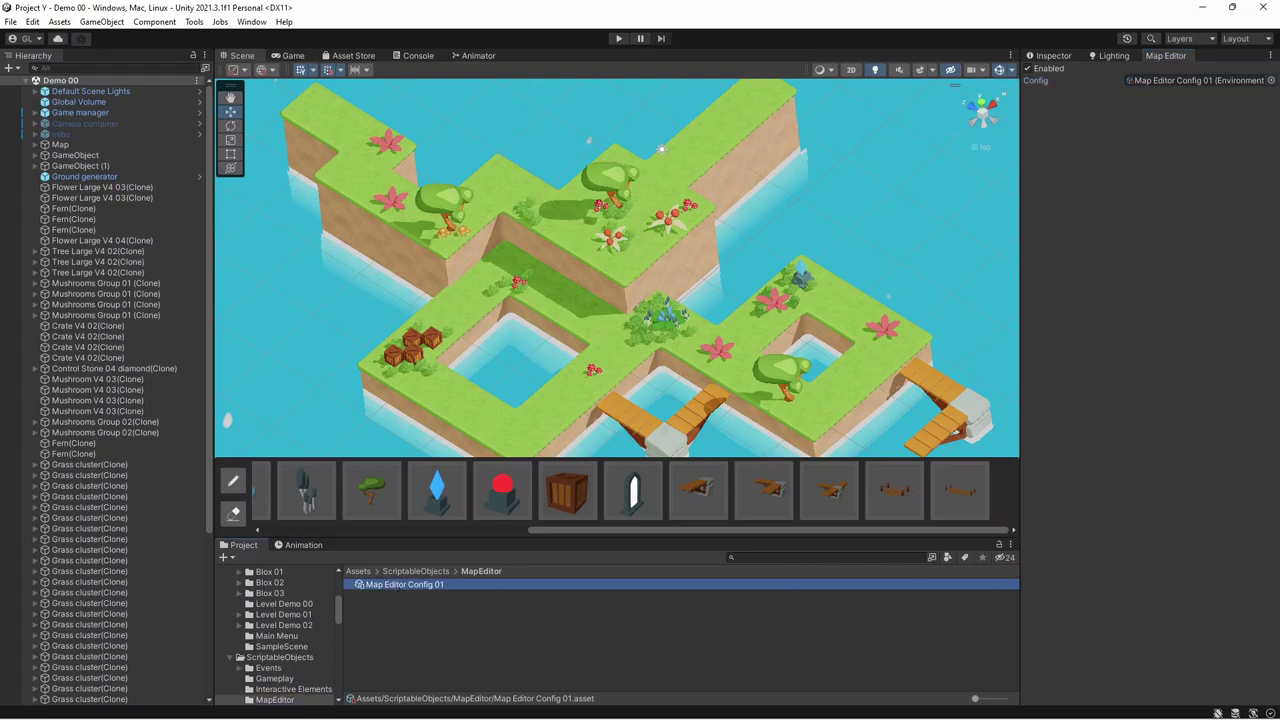
left_click(1053, 56)
scroll(1177, 286, "up", 3)
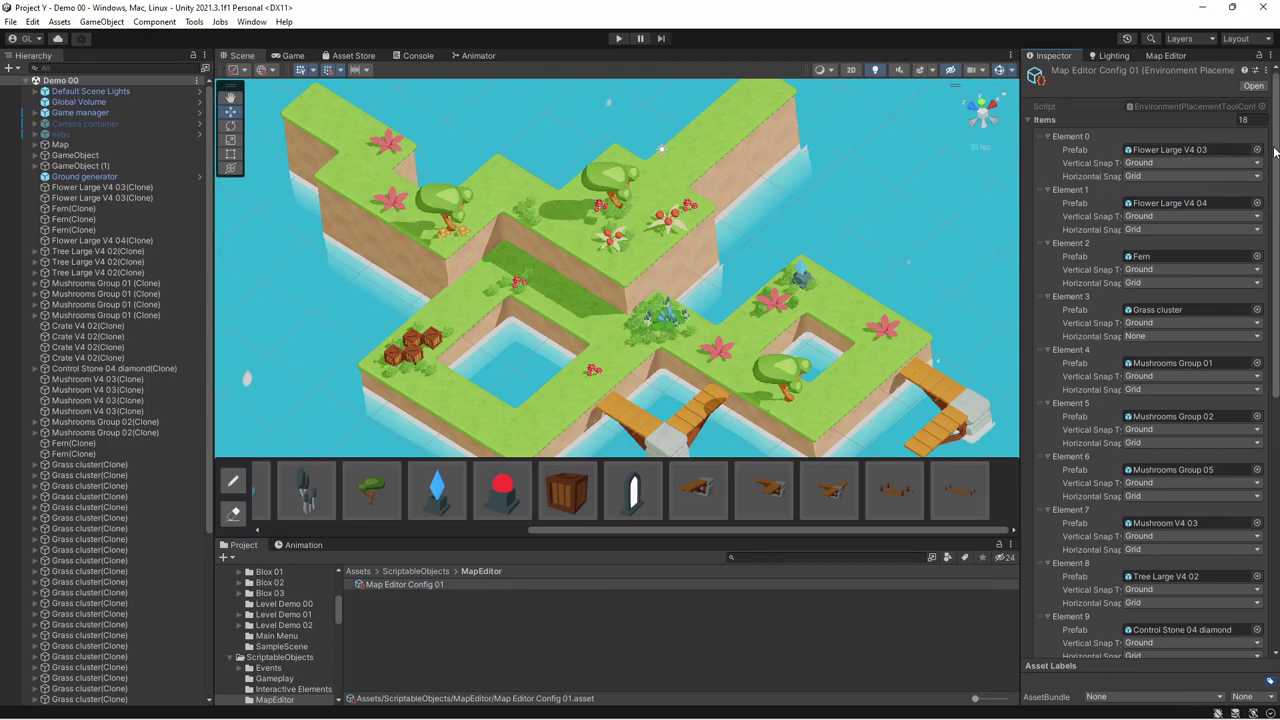
mouse_move(1275, 152)
left_mouse_down()
mouse_move(1273, 188)
mouse_move(1266, 138)
left_mouse_up()
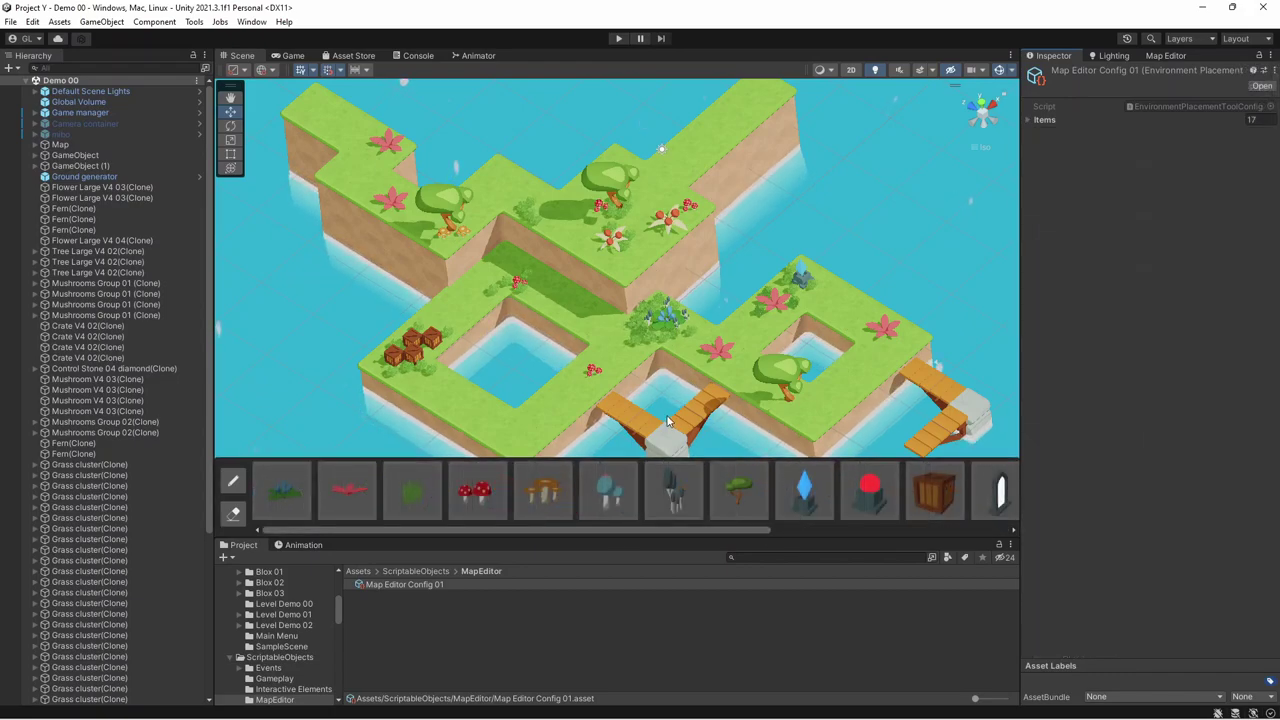
- Paint three more red Fern prefabs: on the front and inner corners around the larger square hole, and in front of the smaller one
middle_click_drag(668, 418, 681, 378)
scroll(681, 378, "up", 5)
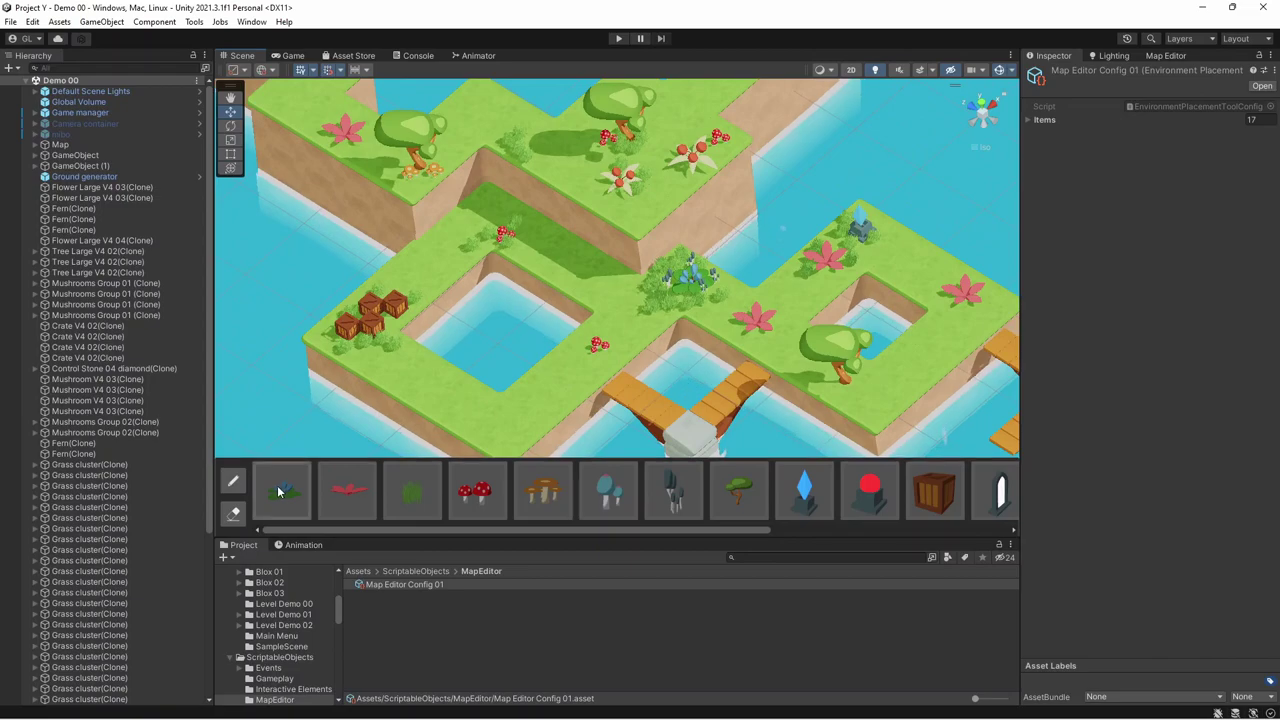
left_click(350, 492)
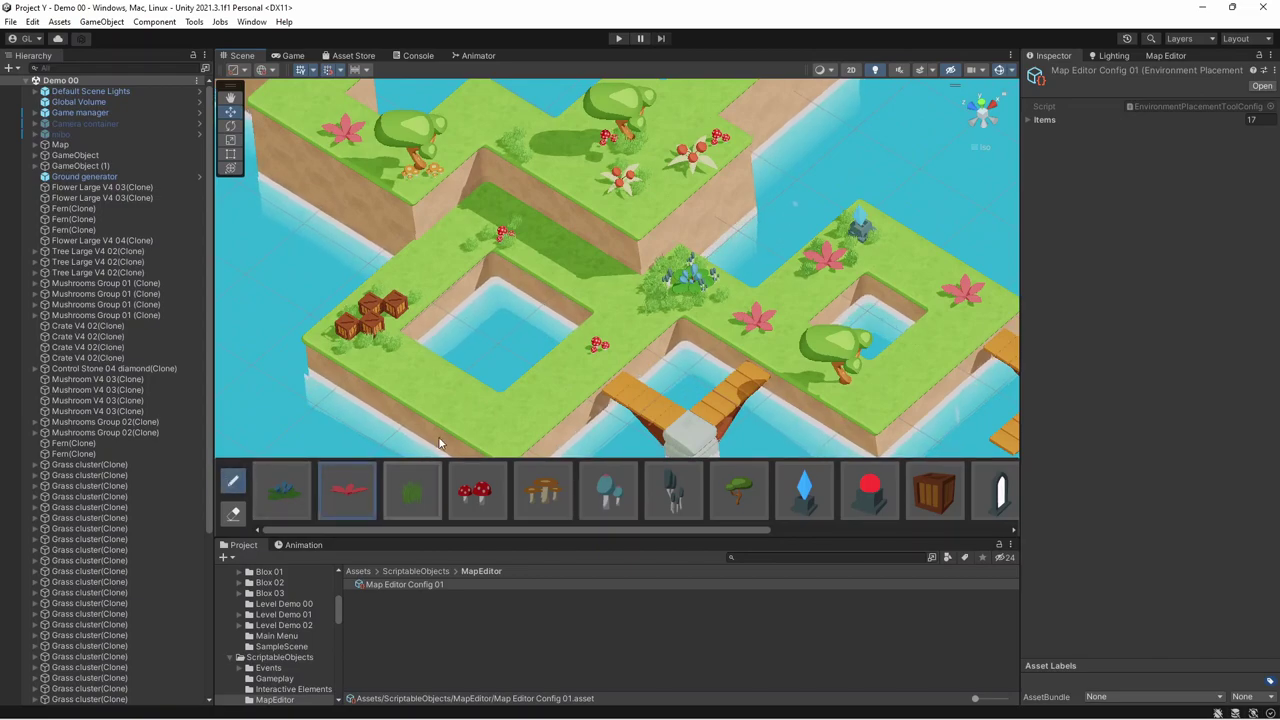
left_click(516, 421)
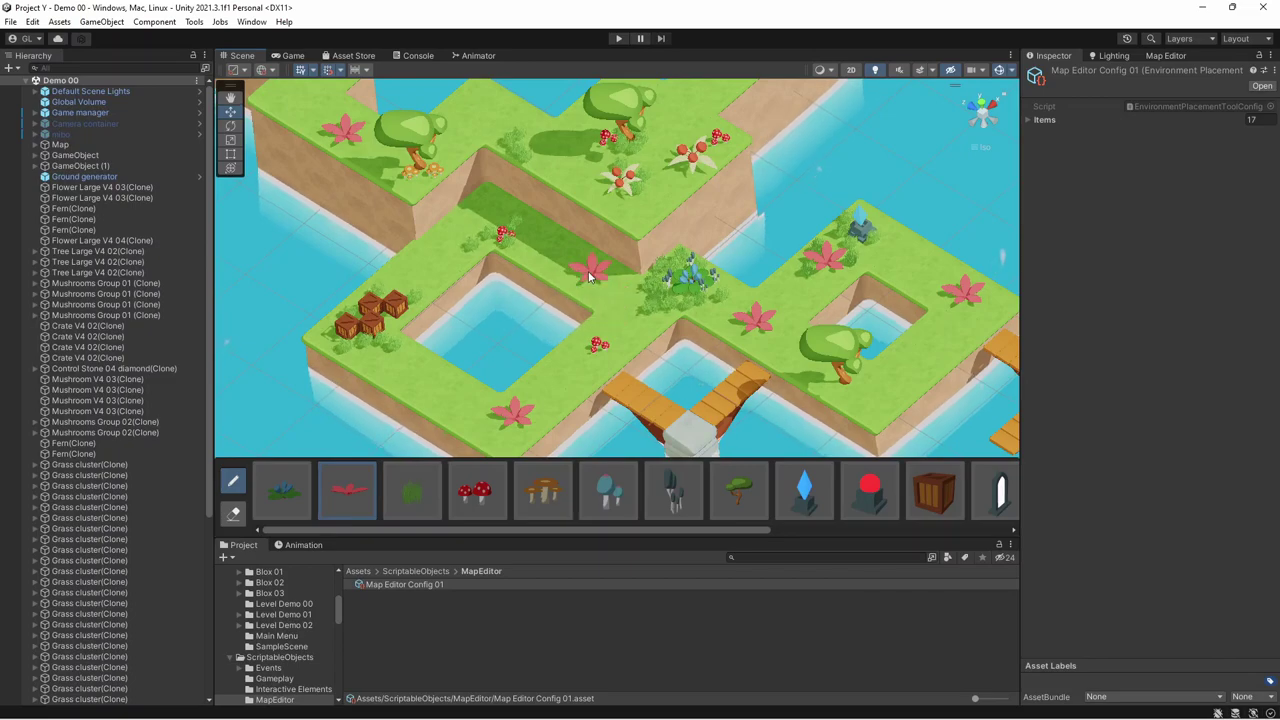
left_click(590, 277)
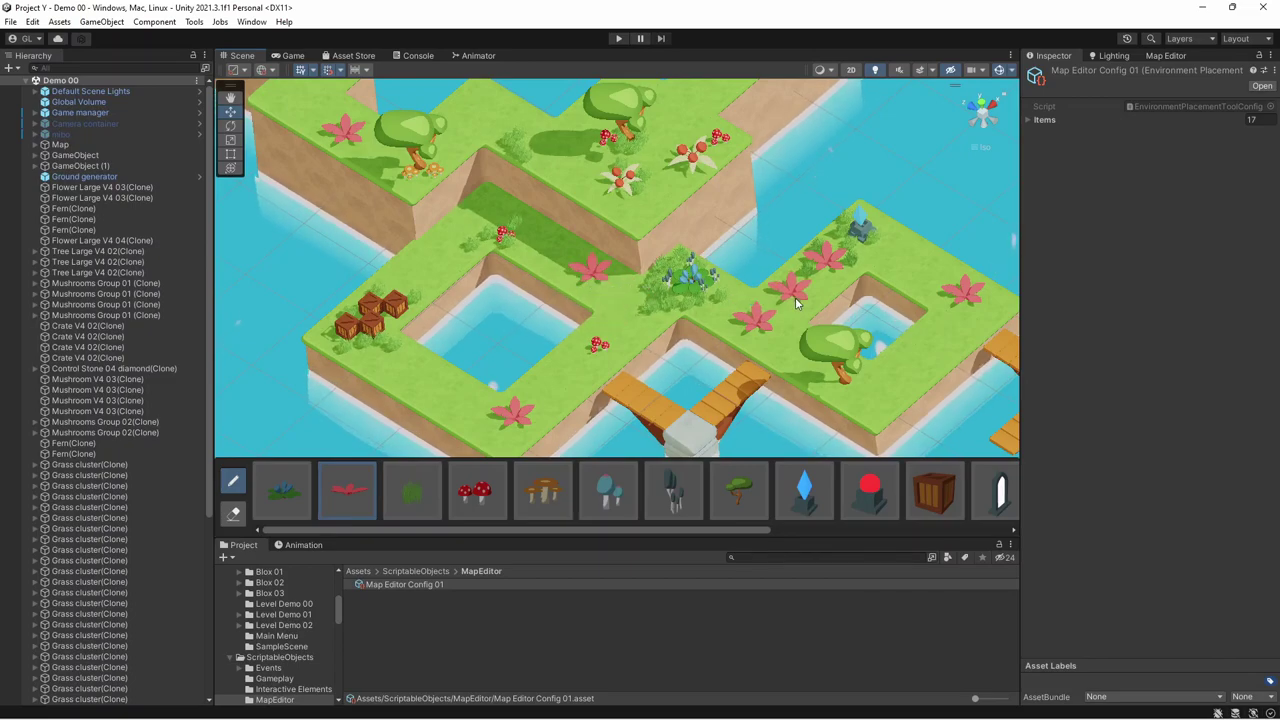
left_click(871, 404)
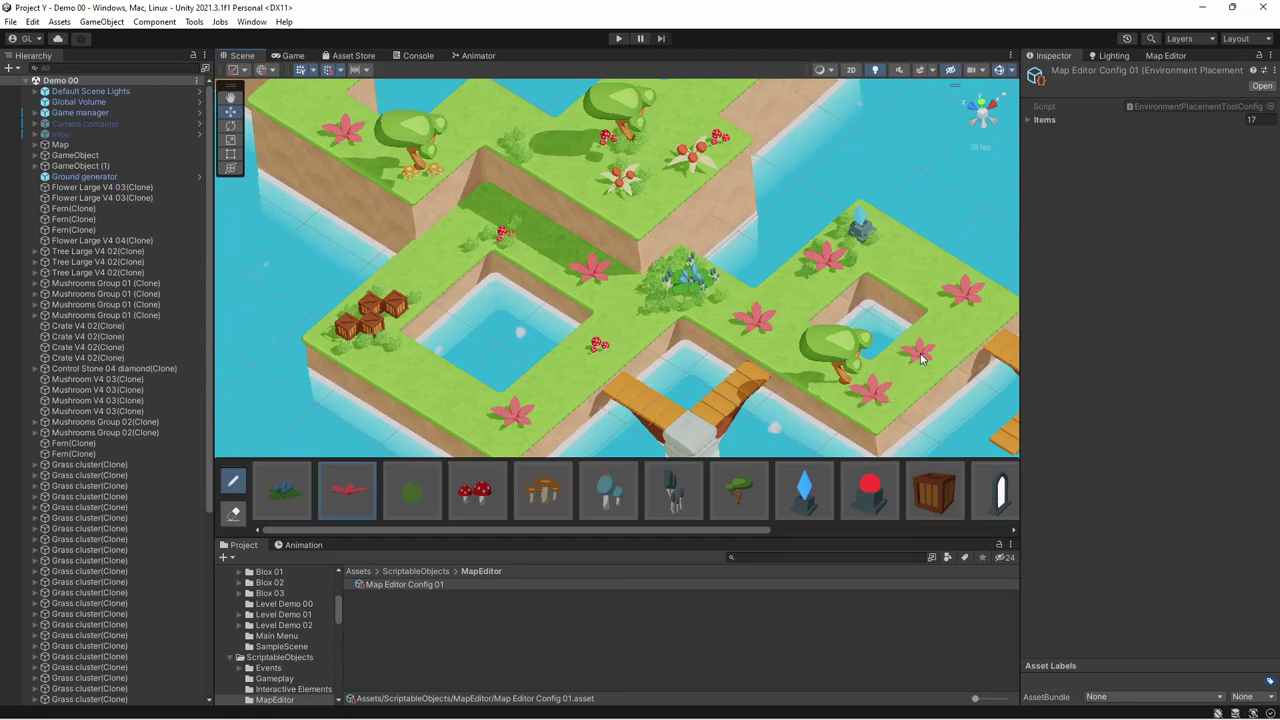